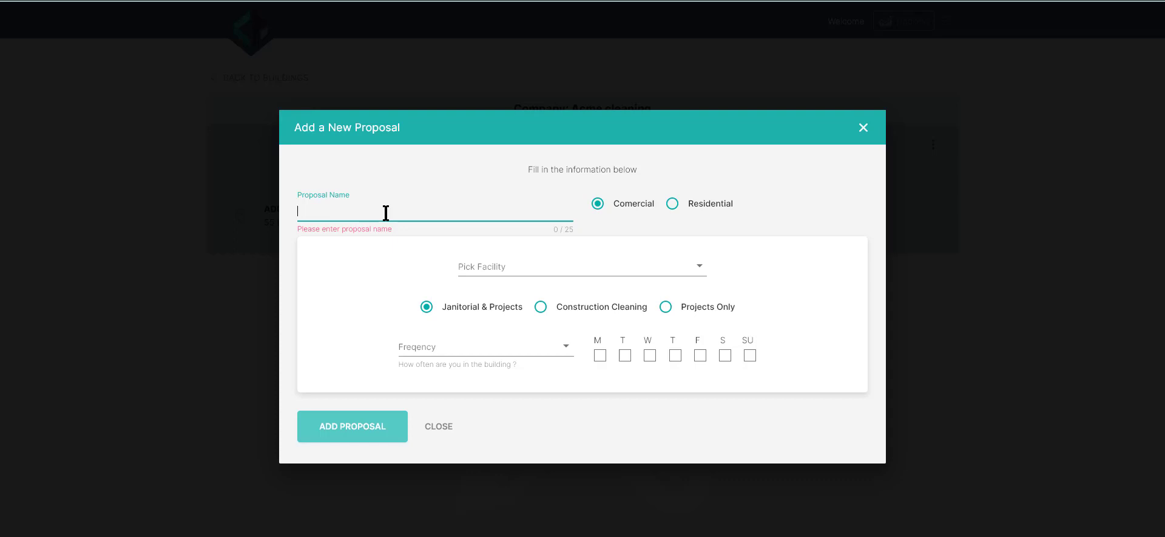
Step: Name the new commercial proposal Bank and set its facility type to Financial Institution
{"action": "type", "text": "Bank"}
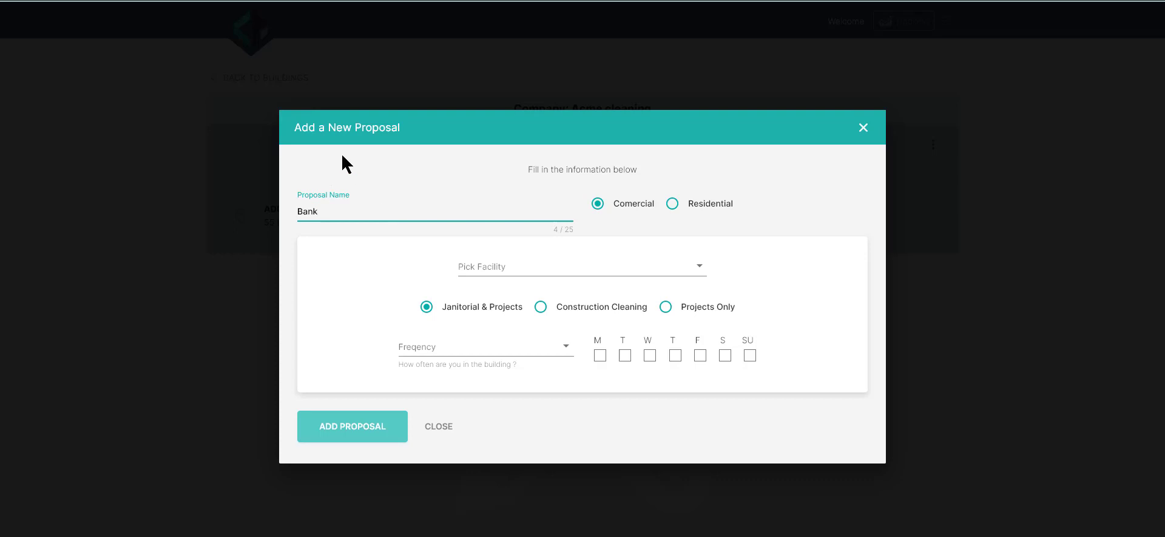
{"action": "left_click", "coordinate": [671, 277]}
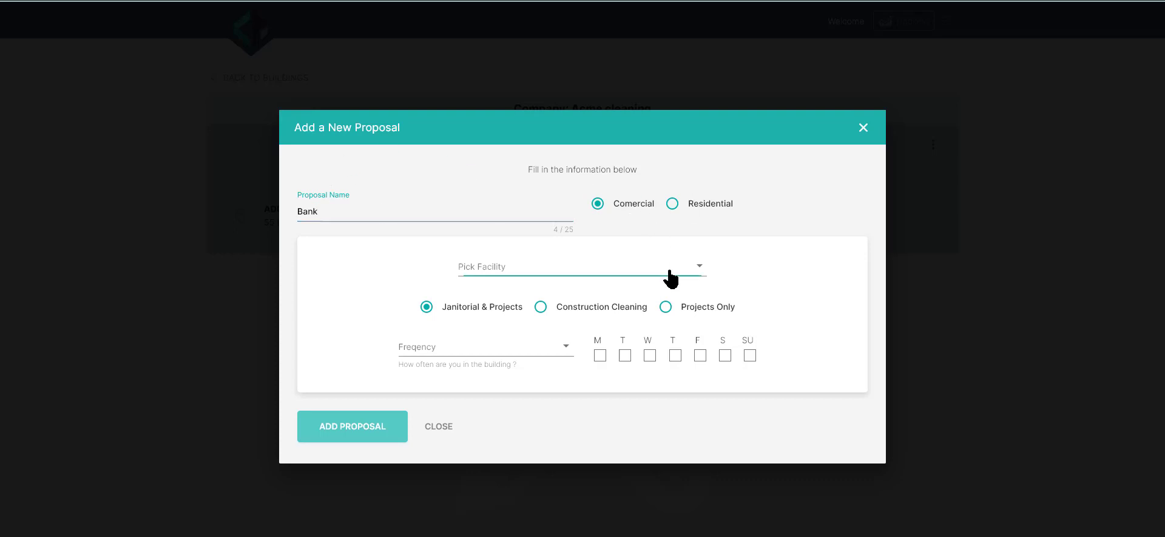
{"action": "scroll", "coordinate": [654, 309], "scroll_direction": "down", "scroll_amount": 1}
{"action": "scroll", "coordinate": [654, 316], "scroll_direction": "down", "scroll_amount": 3}
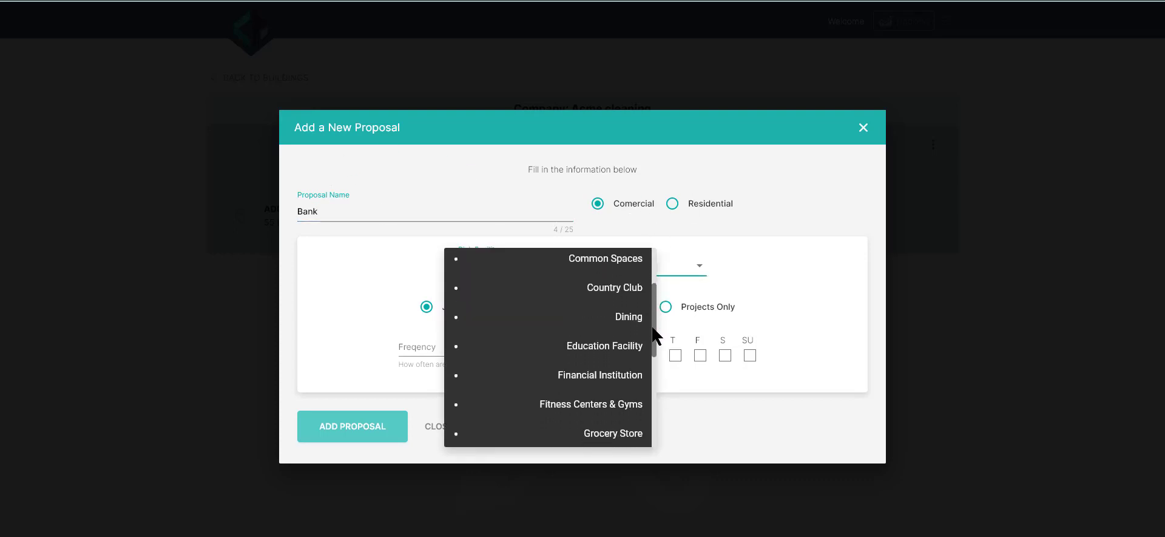
{"action": "left_click", "coordinate": [626, 335]}
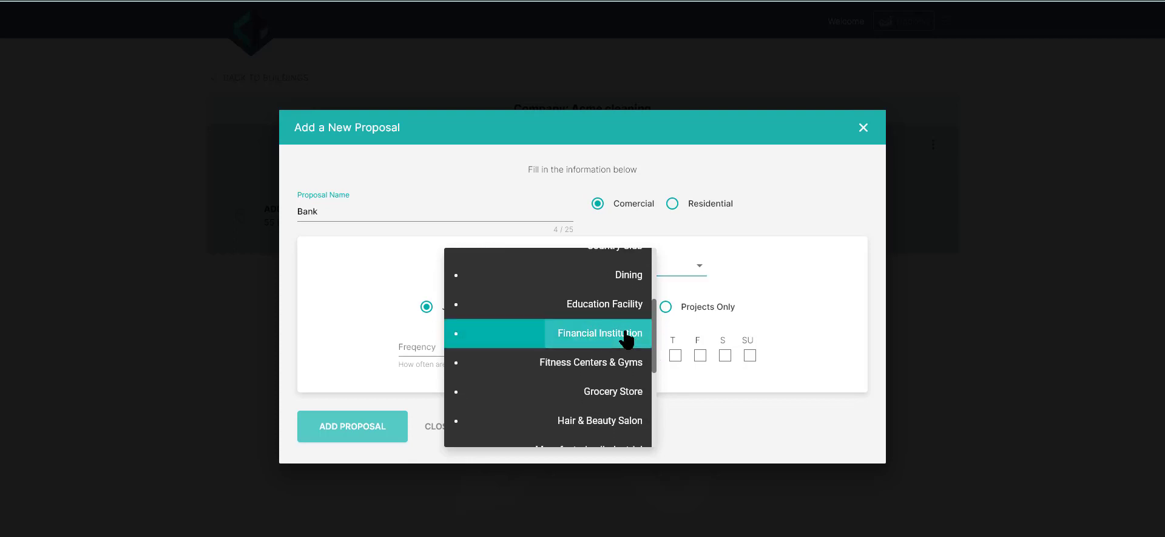
Step: Set the frequency to 3 x Week on Monday, Wednesday and Friday, and add the proposal
{"action": "left_click", "coordinate": [565, 352]}
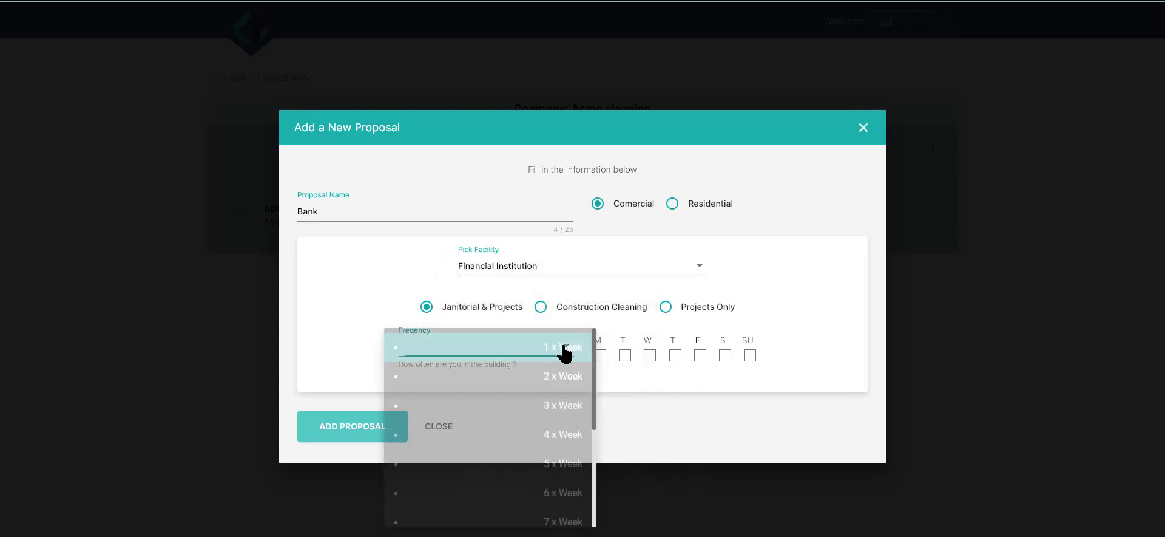
{"action": "left_click", "coordinate": [571, 403]}
{"action": "left_click", "coordinate": [600, 356]}
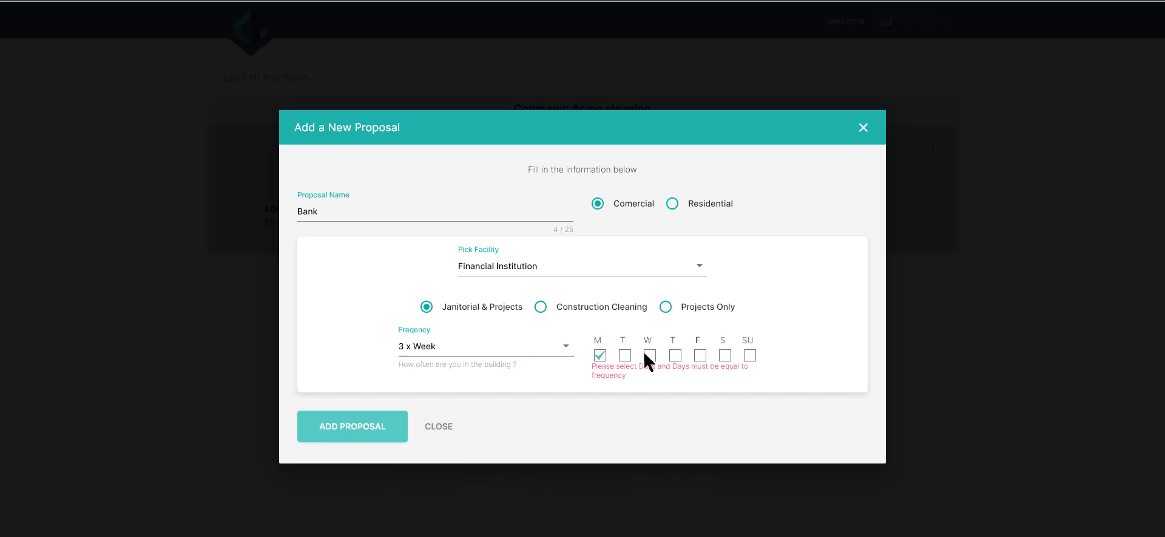
{"action": "left_click", "coordinate": [650, 356]}
{"action": "left_click", "coordinate": [699, 356]}
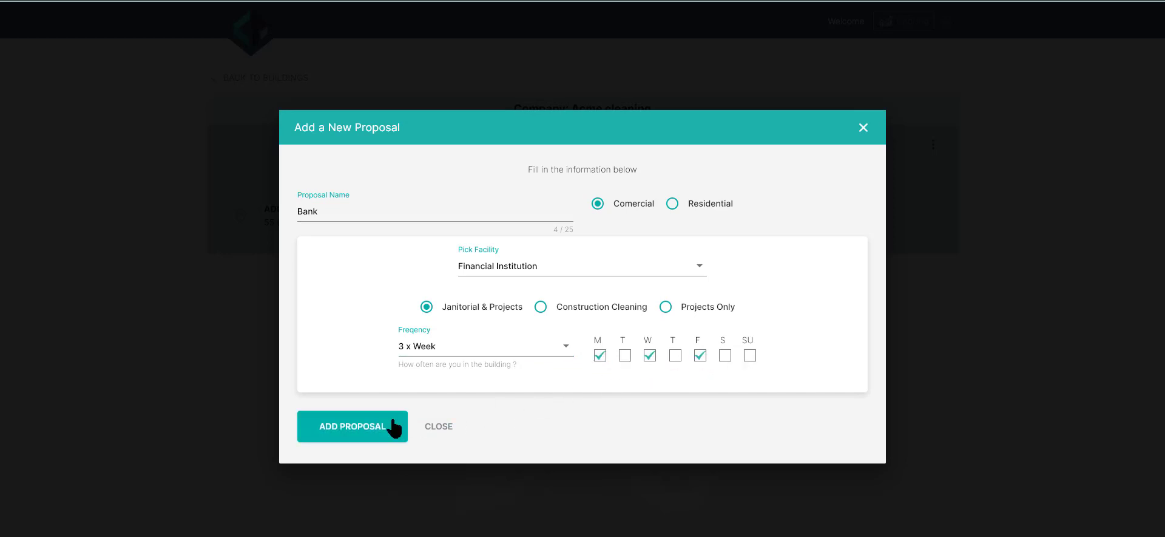
{"action": "left_click", "coordinate": [363, 434]}
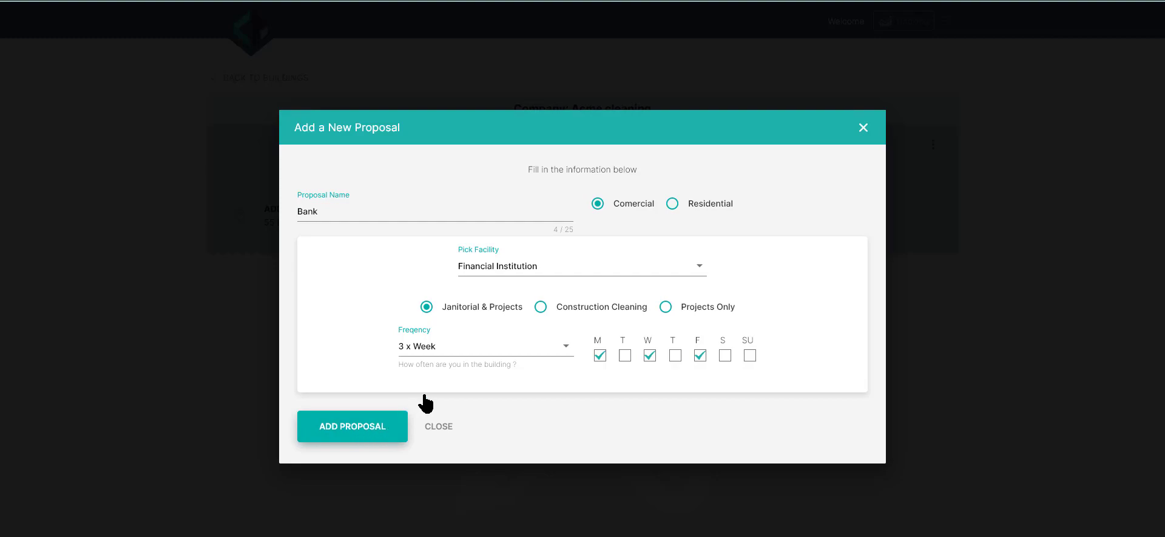
Step: Include the ATM Kiosk area in the janitorial tasks and mark it as hard floor
{"action": "scroll", "coordinate": [439, 367], "scroll_direction": "down", "scroll_amount": 1}
{"action": "scroll", "coordinate": [441, 369], "scroll_direction": "down", "scroll_amount": 5}
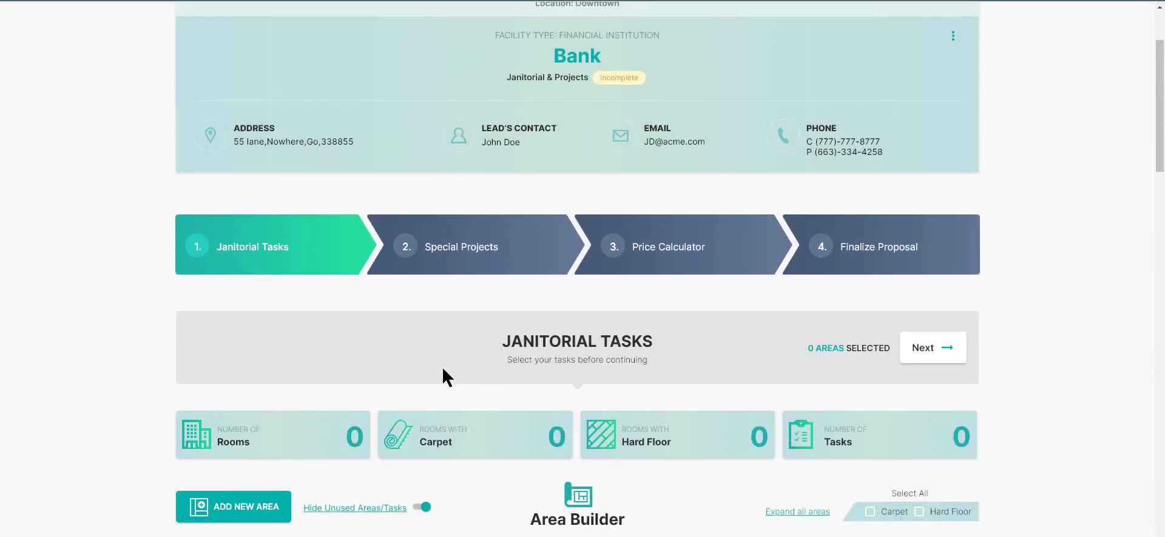
{"action": "scroll", "coordinate": [442, 366], "scroll_direction": "down", "scroll_amount": 3}
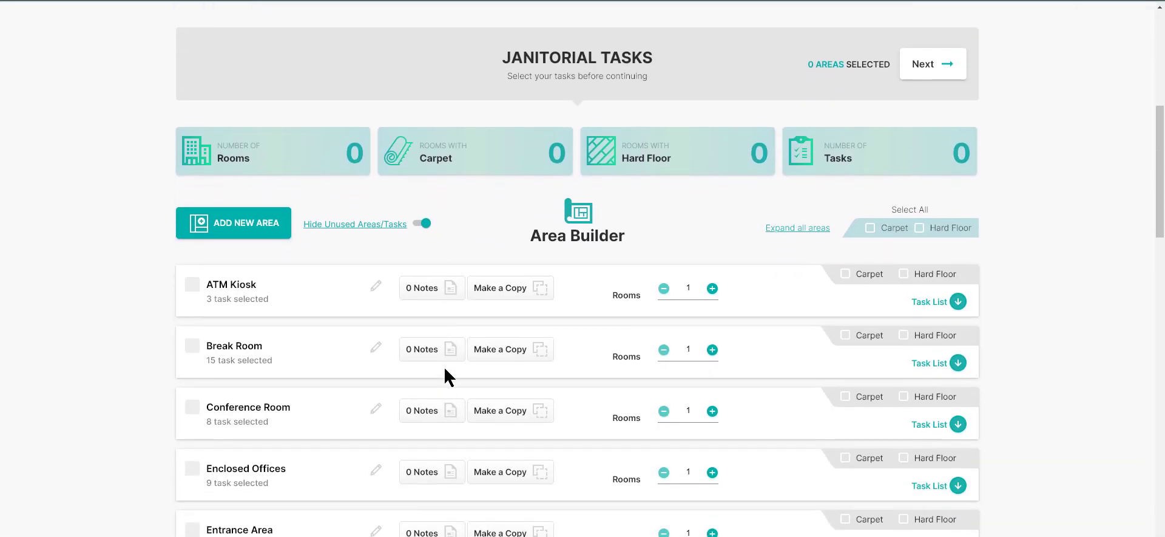
{"action": "scroll", "coordinate": [446, 375], "scroll_direction": "down", "scroll_amount": 1}
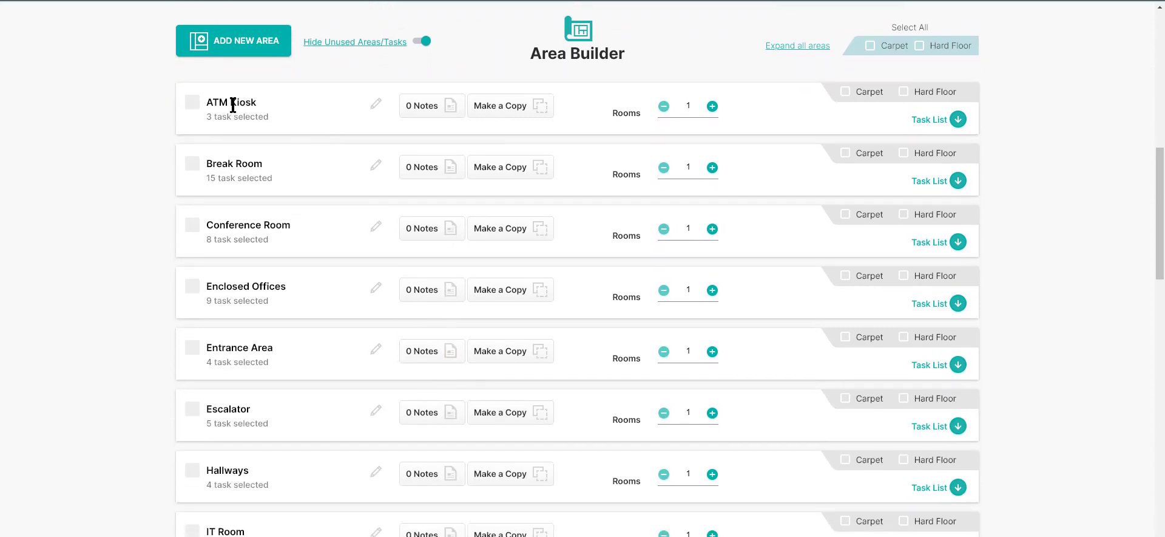
{"action": "left_click", "coordinate": [193, 104]}
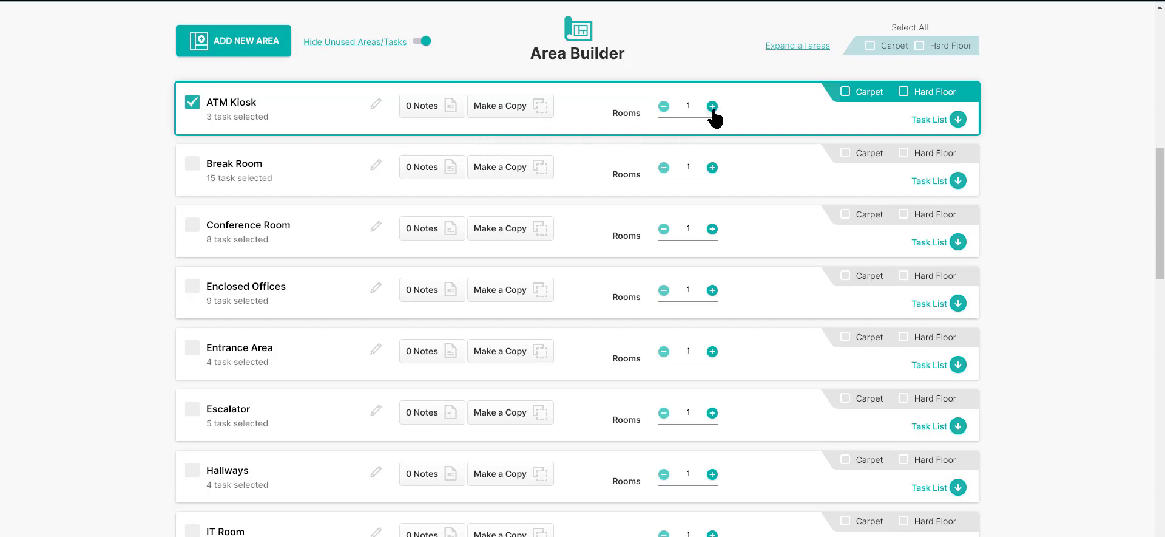
{"action": "left_click", "coordinate": [904, 92]}
Step: Include the Break Room area and mark it as hard floor, keeping its existing name
{"action": "left_click", "coordinate": [195, 164]}
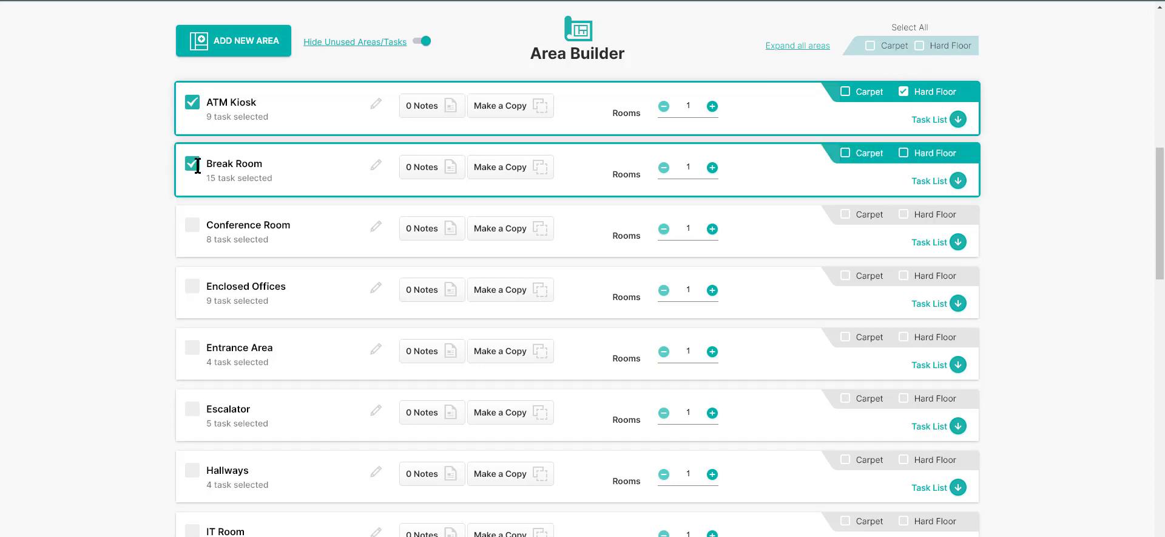
{"action": "left_click", "coordinate": [389, 175]}
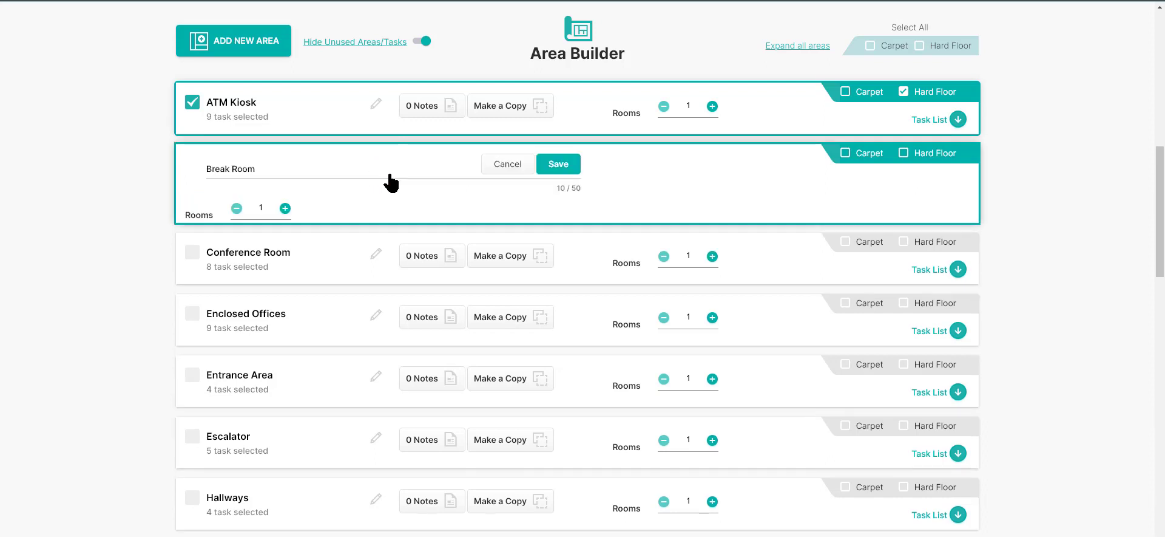
{"action": "left_click", "coordinate": [504, 169]}
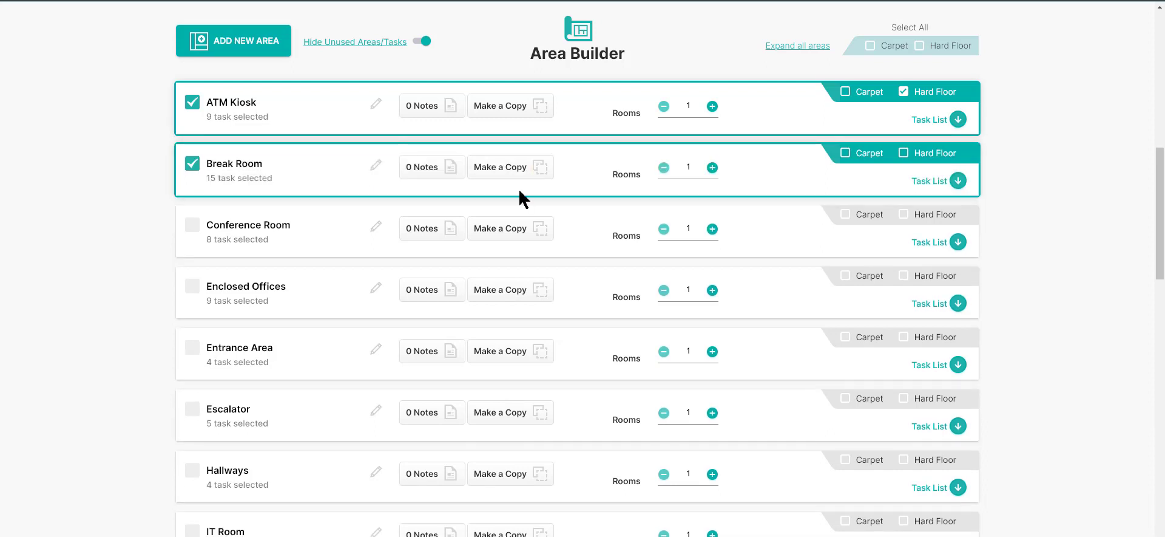
{"action": "left_click", "coordinate": [902, 153]}
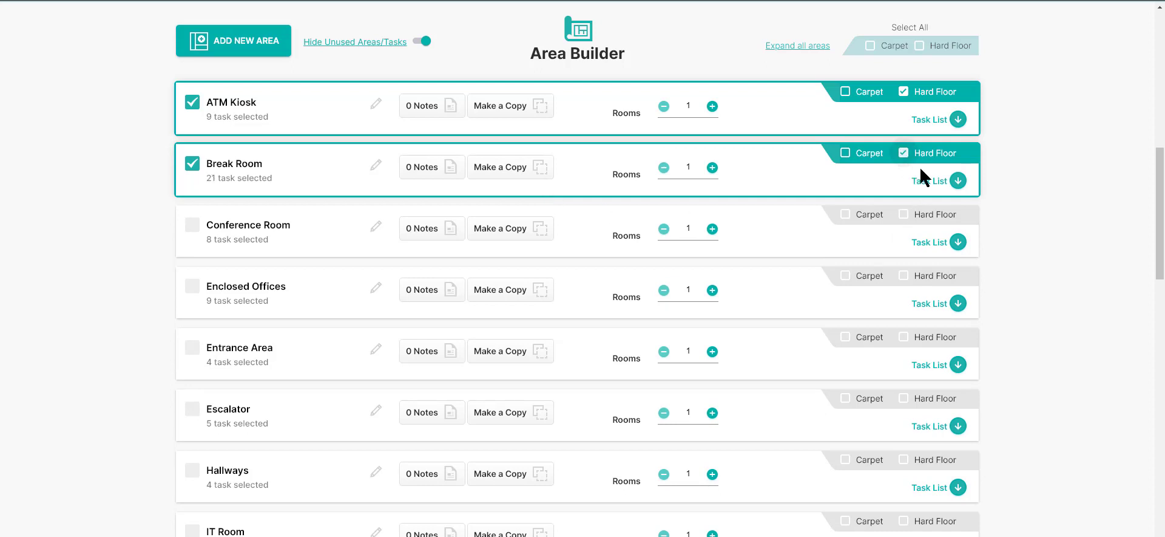
Step: Open the Break Room's task list to show its individual cleaning tasks
{"action": "left_click", "coordinate": [958, 181]}
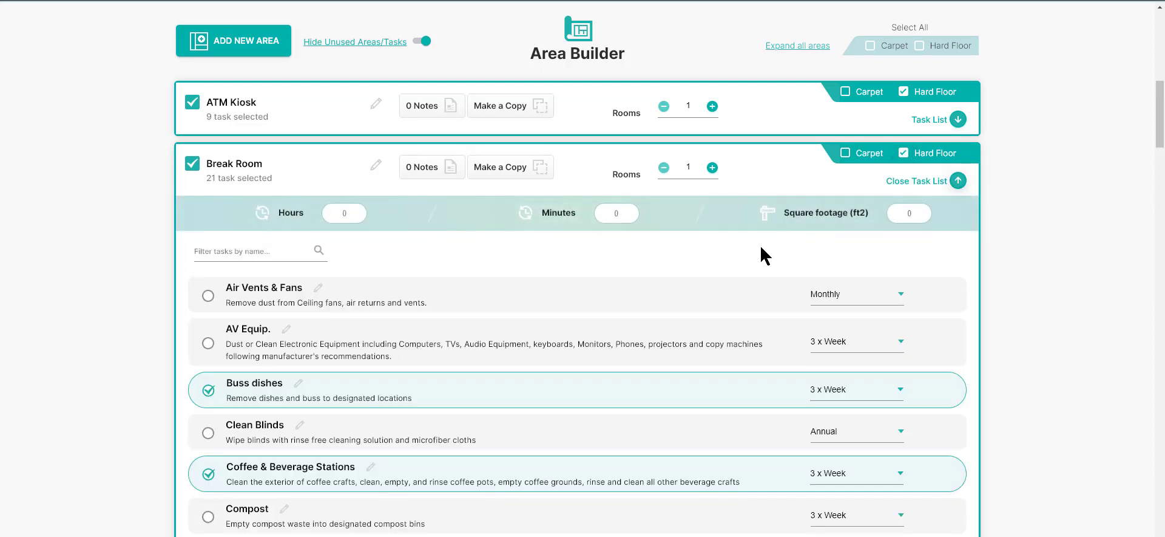
{"action": "scroll", "coordinate": [762, 255], "scroll_direction": "down", "scroll_amount": 1}
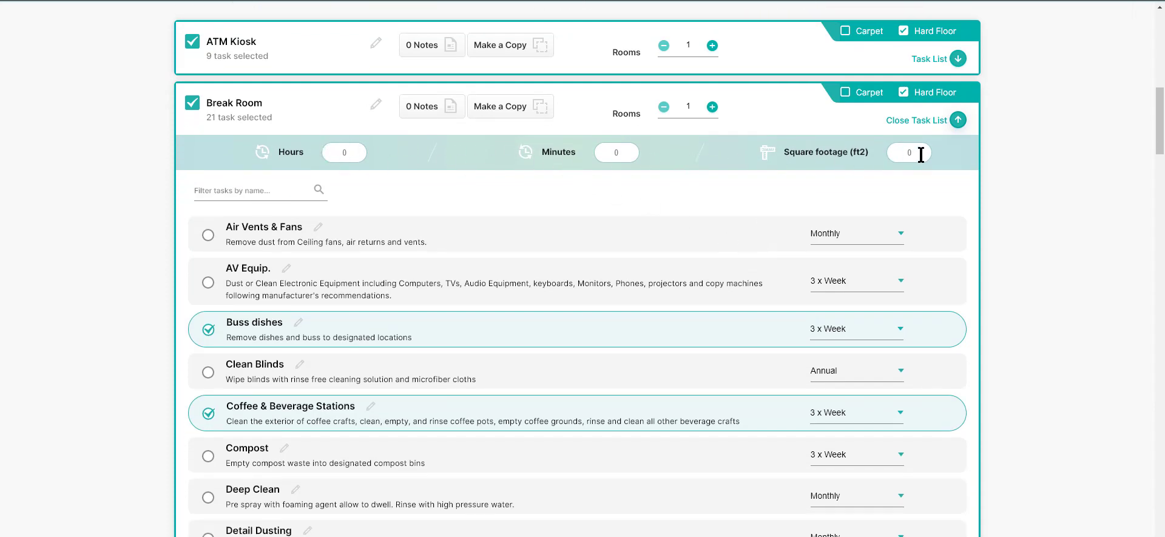
{"action": "scroll", "coordinate": [695, 222], "scroll_direction": "down", "scroll_amount": 2}
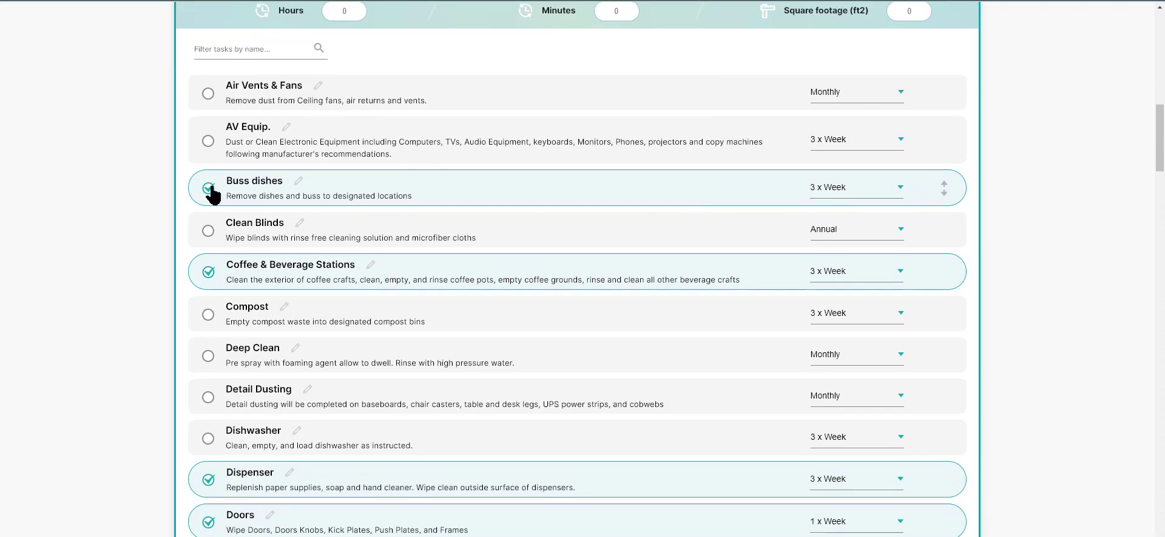
Step: Deselect and reselect the Buss dishes task, and open its details for editing without saving
{"action": "left_click", "coordinate": [210, 188]}
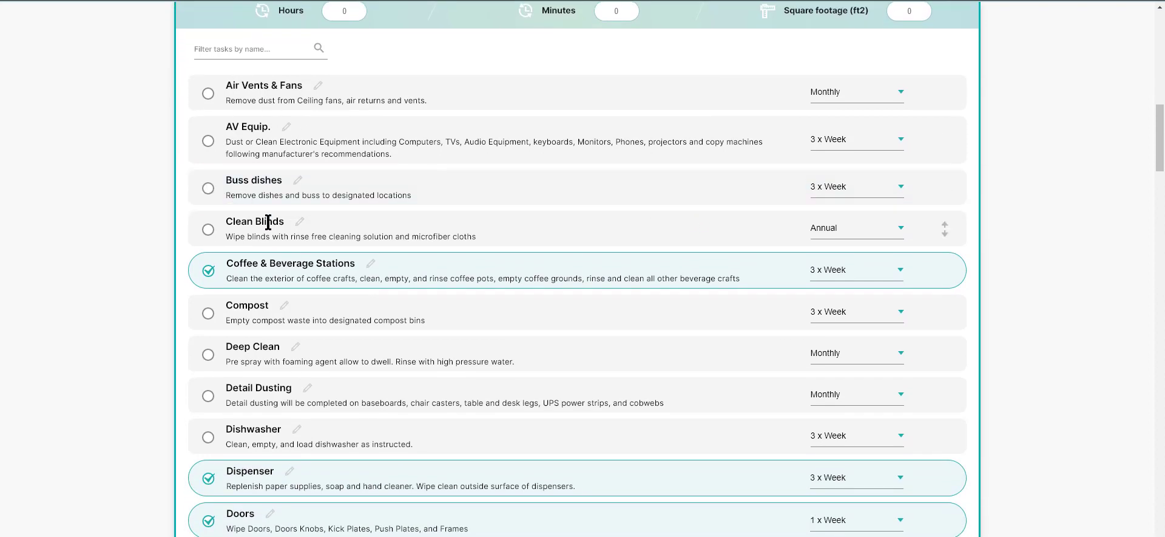
{"action": "left_click", "coordinate": [209, 191]}
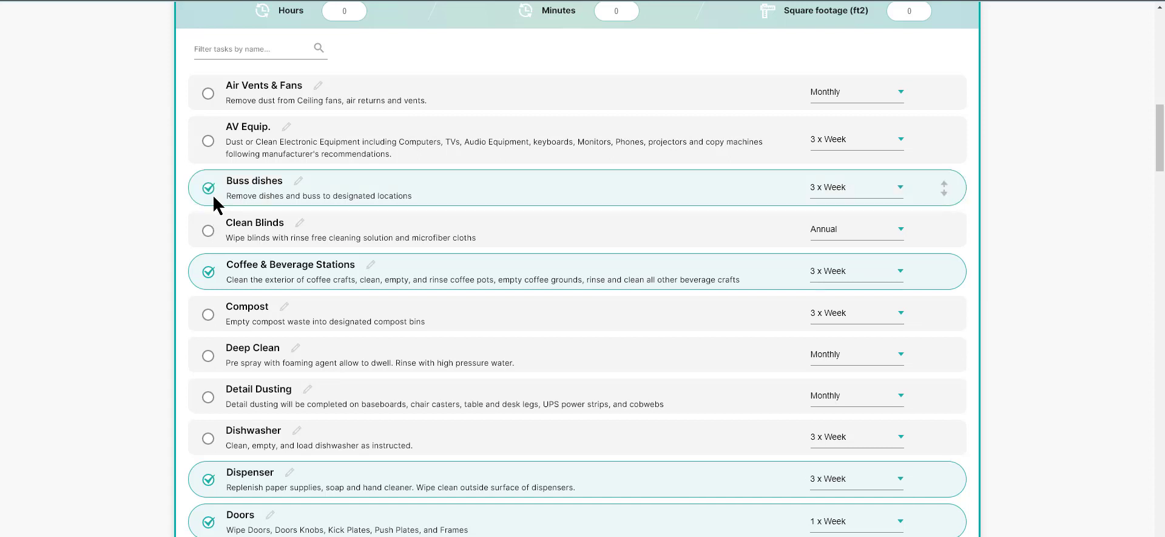
{"action": "left_click", "coordinate": [298, 181]}
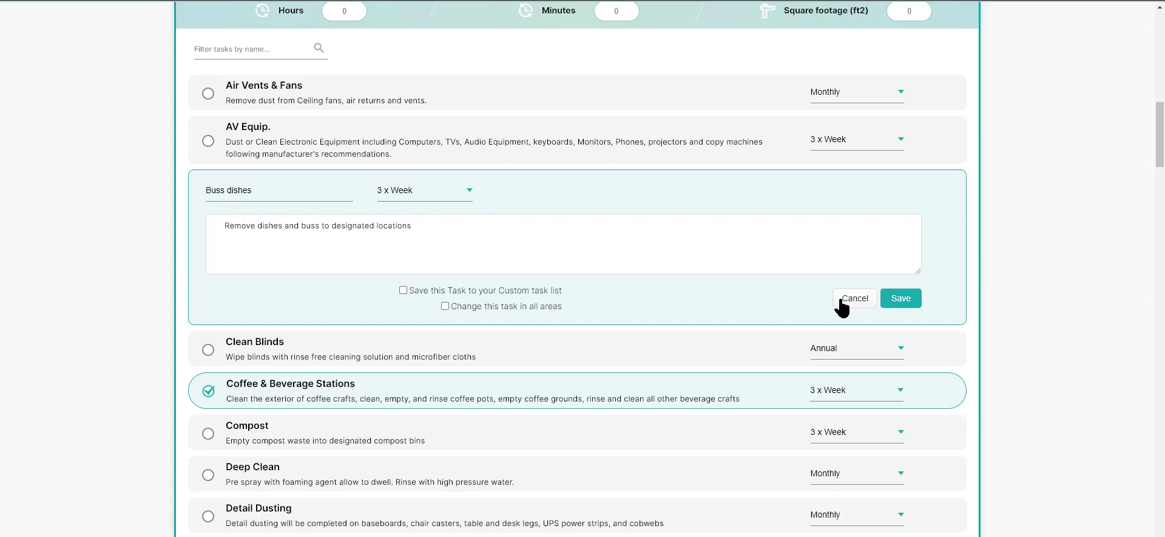
{"action": "left_click", "coordinate": [841, 298]}
Step: Add the Interior Oven task to the Break Room's selected tasks
{"action": "scroll", "coordinate": [580, 300], "scroll_direction": "down", "scroll_amount": 2}
{"action": "scroll", "coordinate": [580, 300], "scroll_direction": "down", "scroll_amount": 1}
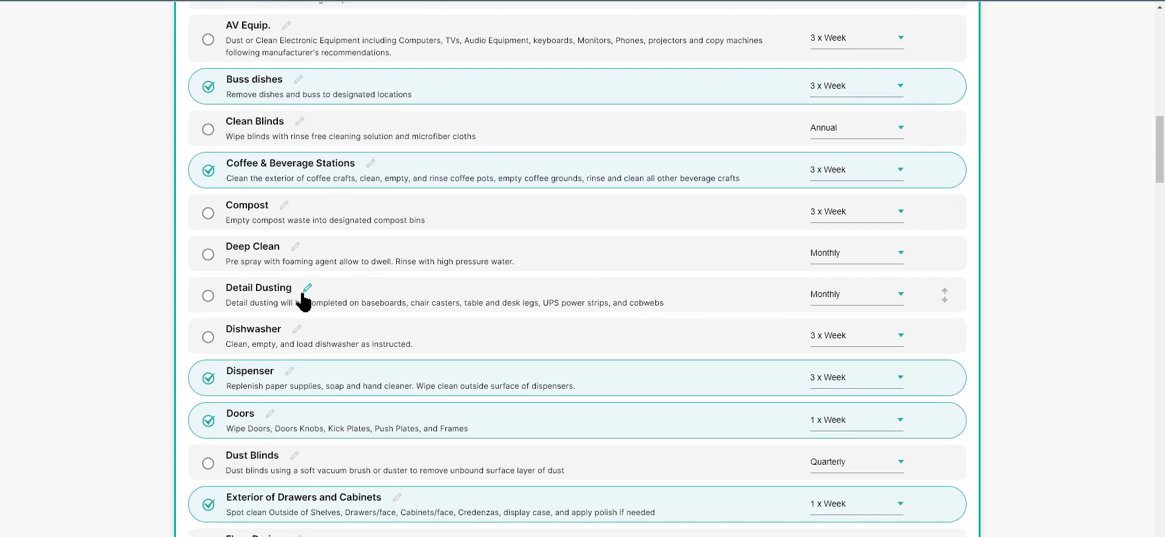
{"action": "scroll", "coordinate": [304, 299], "scroll_direction": "down", "scroll_amount": 2}
{"action": "scroll", "coordinate": [305, 299], "scroll_direction": "down", "scroll_amount": 7}
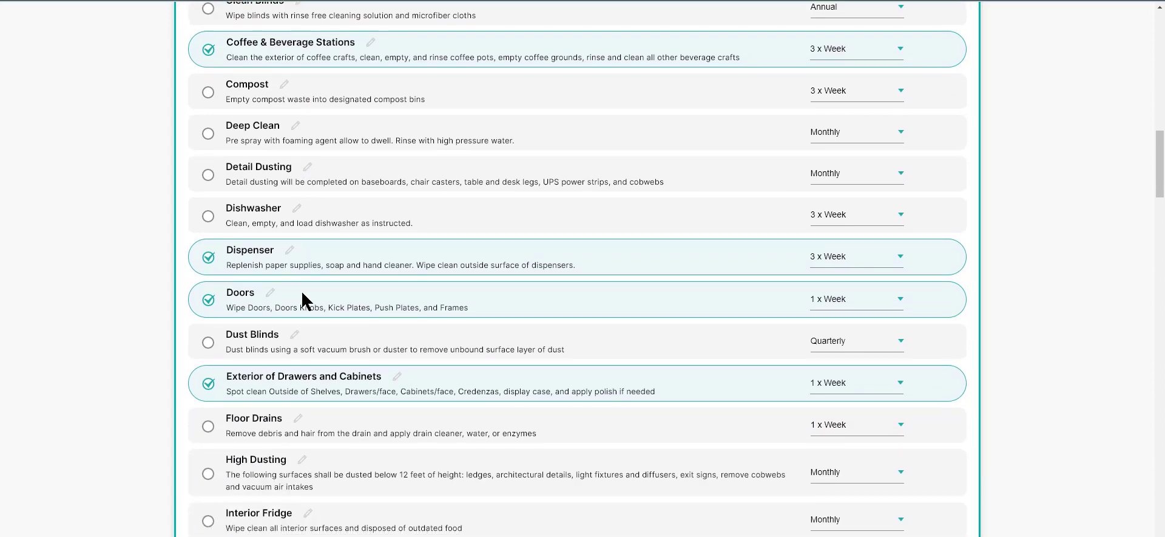
{"action": "scroll", "coordinate": [302, 293], "scroll_direction": "down", "scroll_amount": 1}
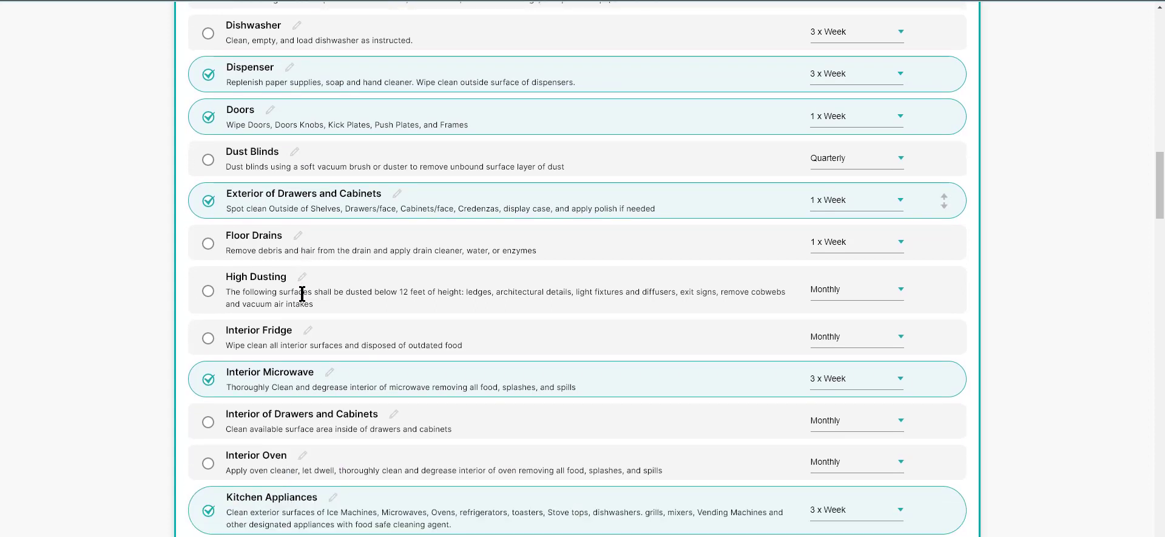
{"action": "scroll", "coordinate": [302, 294], "scroll_direction": "down", "scroll_amount": 4}
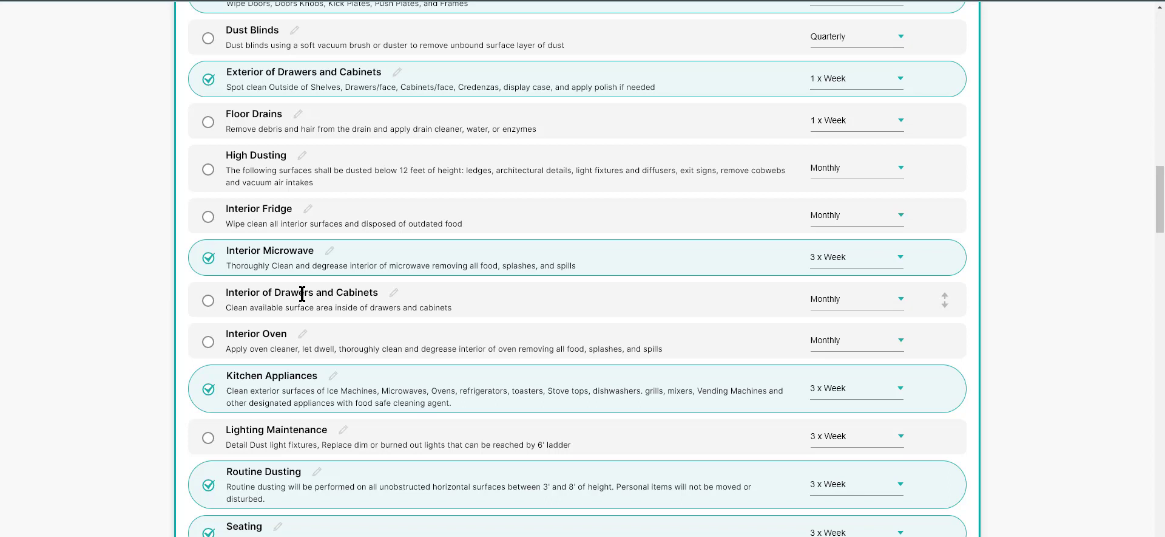
{"action": "scroll", "coordinate": [290, 269], "scroll_direction": "down", "scroll_amount": 1}
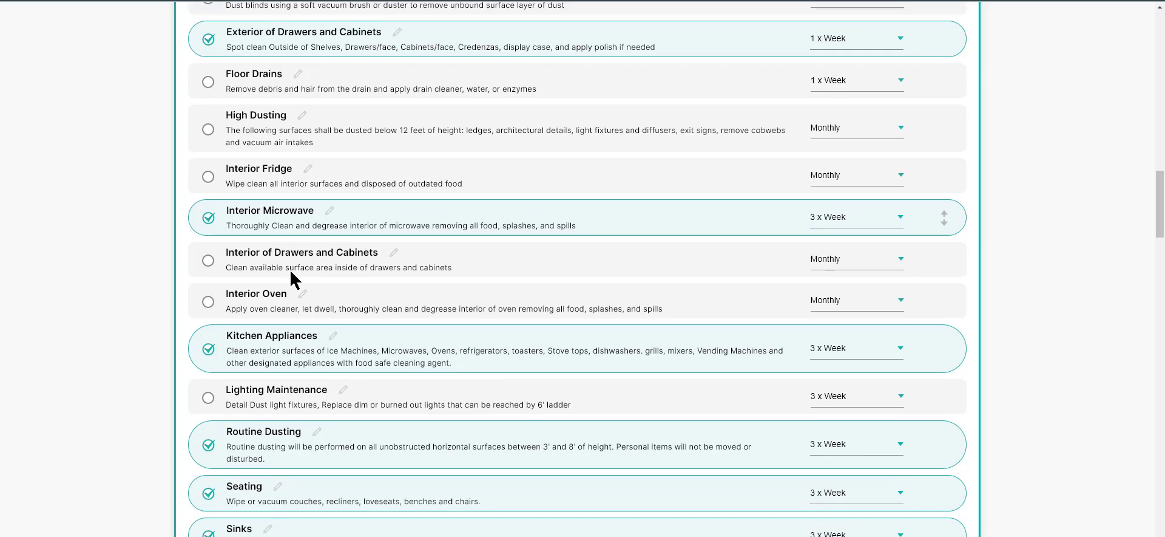
{"action": "left_click", "coordinate": [207, 303]}
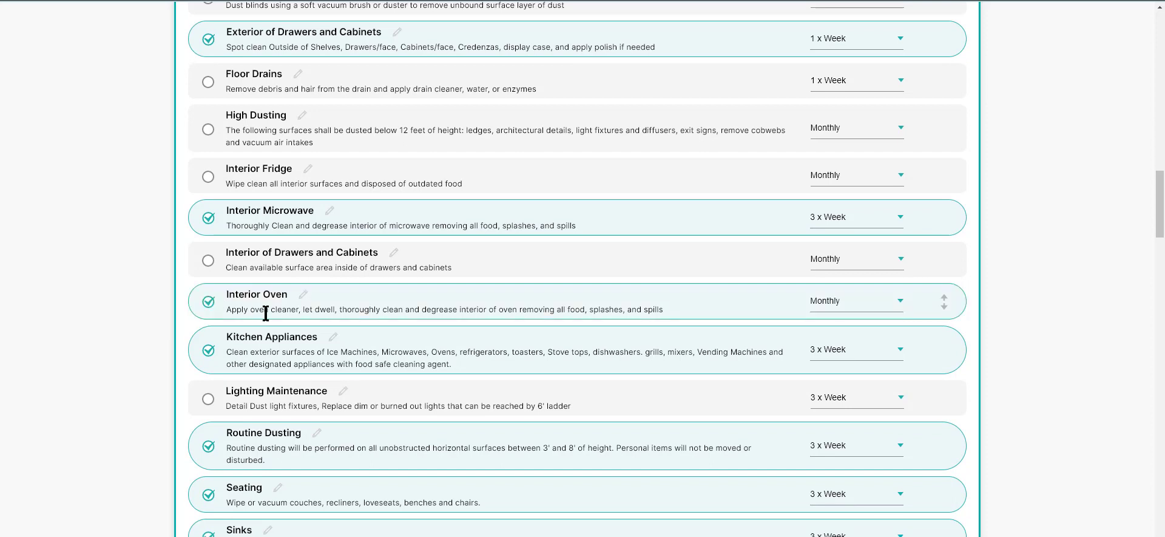
Step: Remove the Spot Clean Glass task from the Break Room's selected tasks
{"action": "scroll", "coordinate": [296, 322], "scroll_direction": "down", "scroll_amount": 1}
{"action": "scroll", "coordinate": [295, 322], "scroll_direction": "down", "scroll_amount": 4}
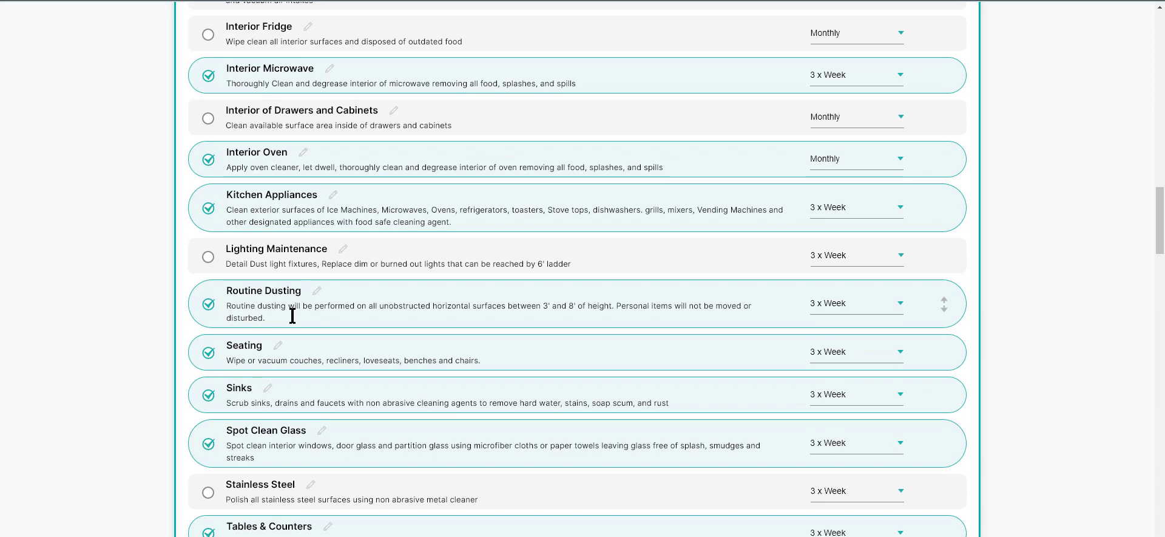
{"action": "left_click", "coordinate": [208, 443]}
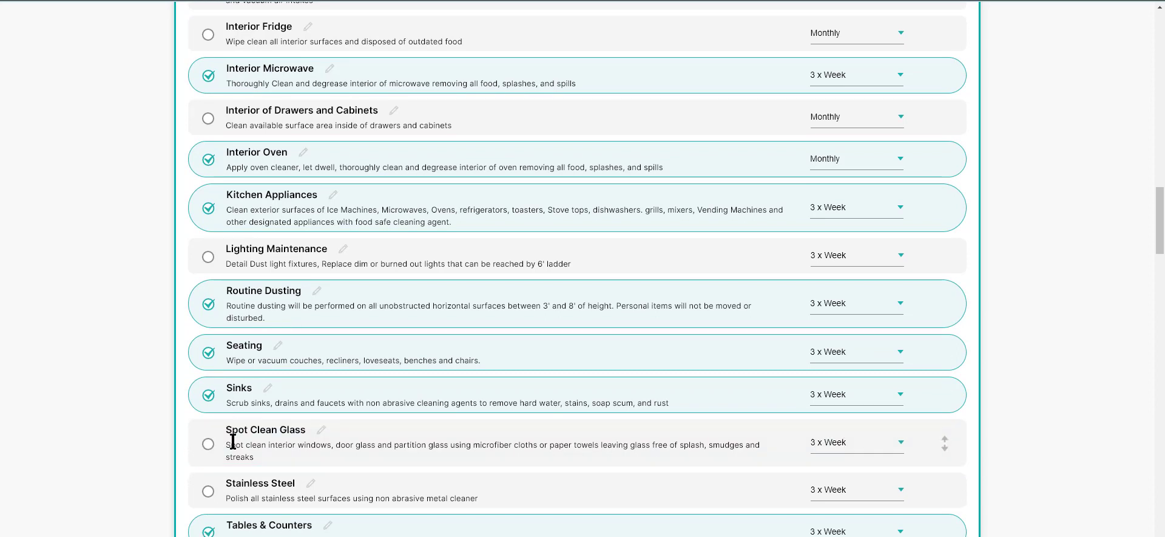
Step: Look over the other Break Room tasks and close the area's task list
{"action": "scroll", "coordinate": [390, 379], "scroll_direction": "down", "scroll_amount": 5}
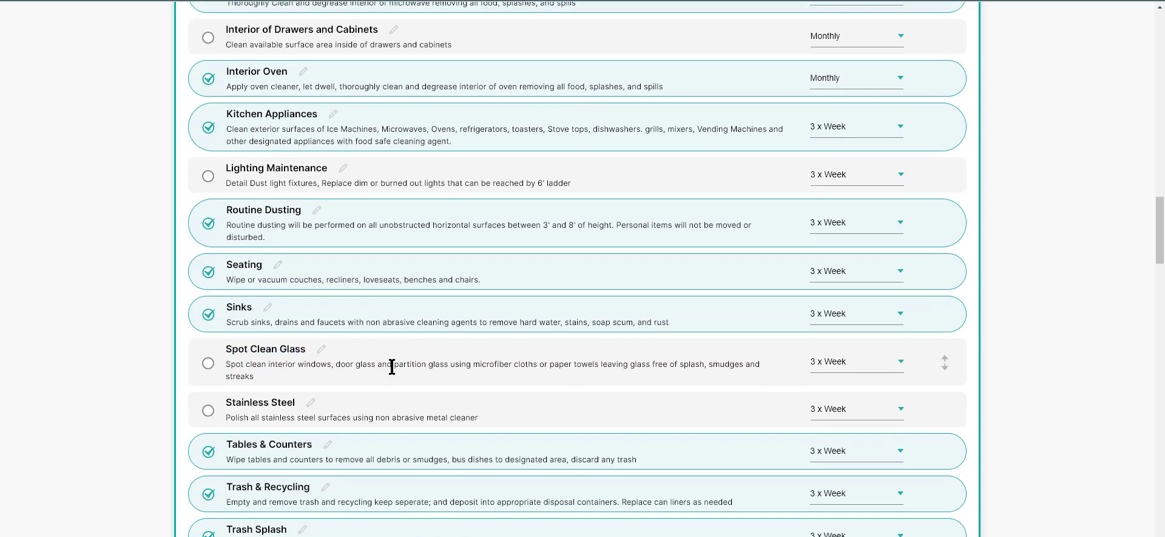
{"action": "scroll", "coordinate": [391, 367], "scroll_direction": "down", "scroll_amount": 3}
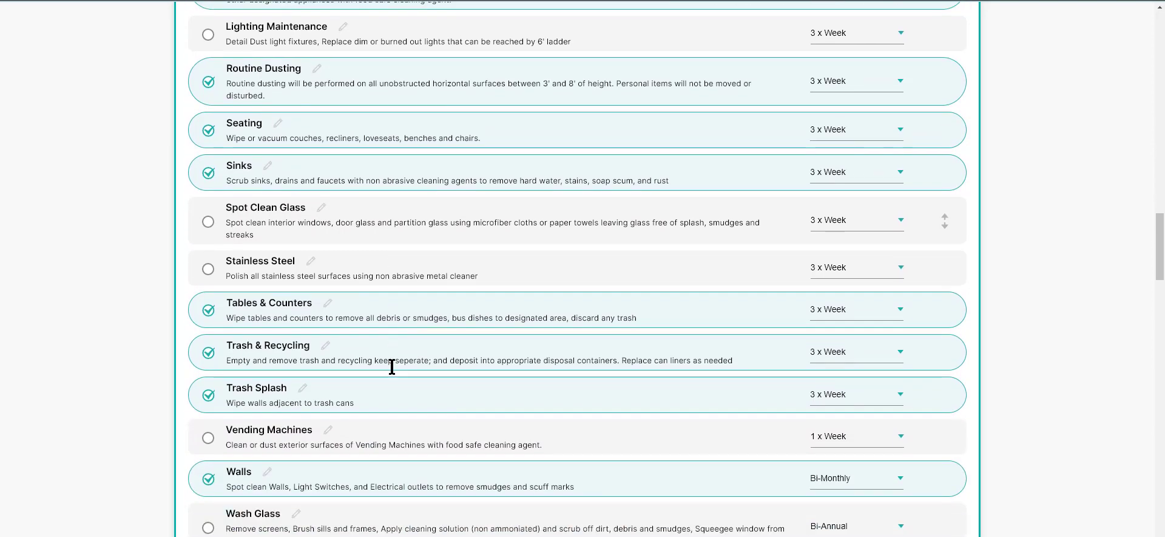
{"action": "scroll", "coordinate": [408, 358], "scroll_direction": "up", "scroll_amount": 7}
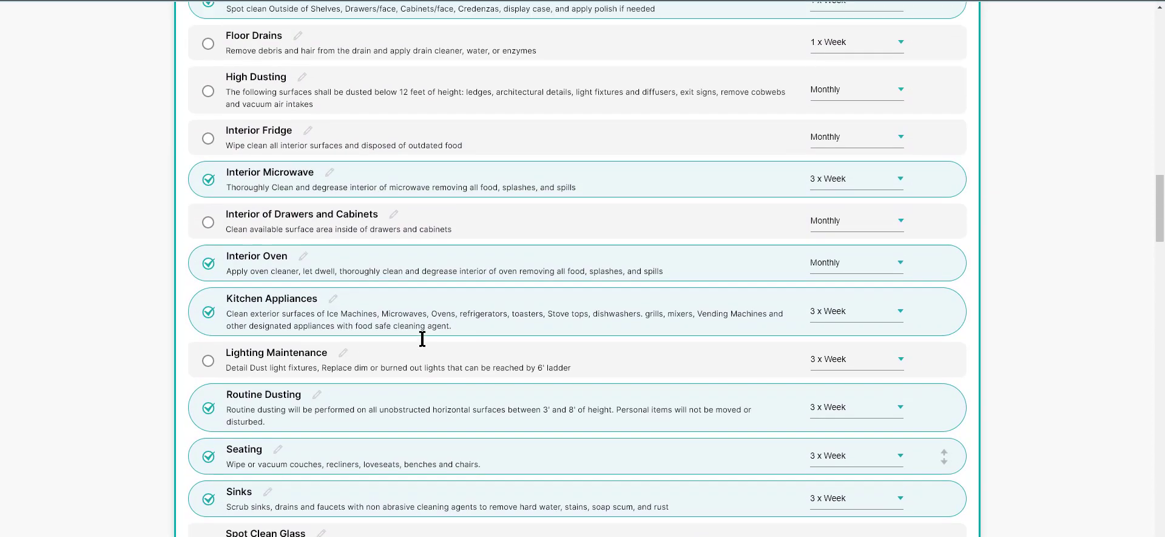
{"action": "scroll", "coordinate": [422, 338], "scroll_direction": "up", "scroll_amount": 10}
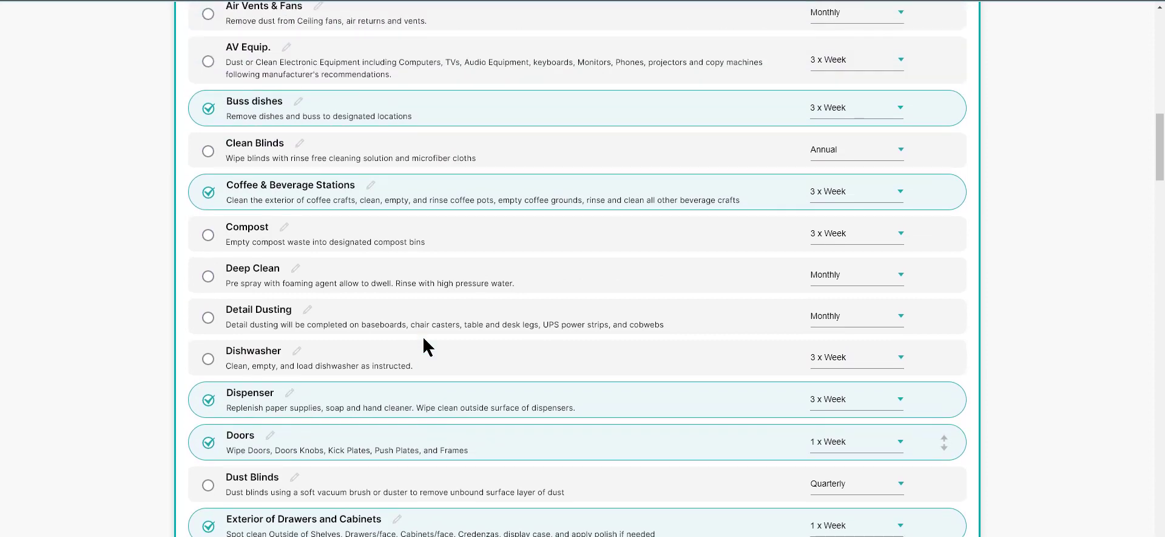
{"action": "scroll", "coordinate": [423, 336], "scroll_direction": "up", "scroll_amount": 2}
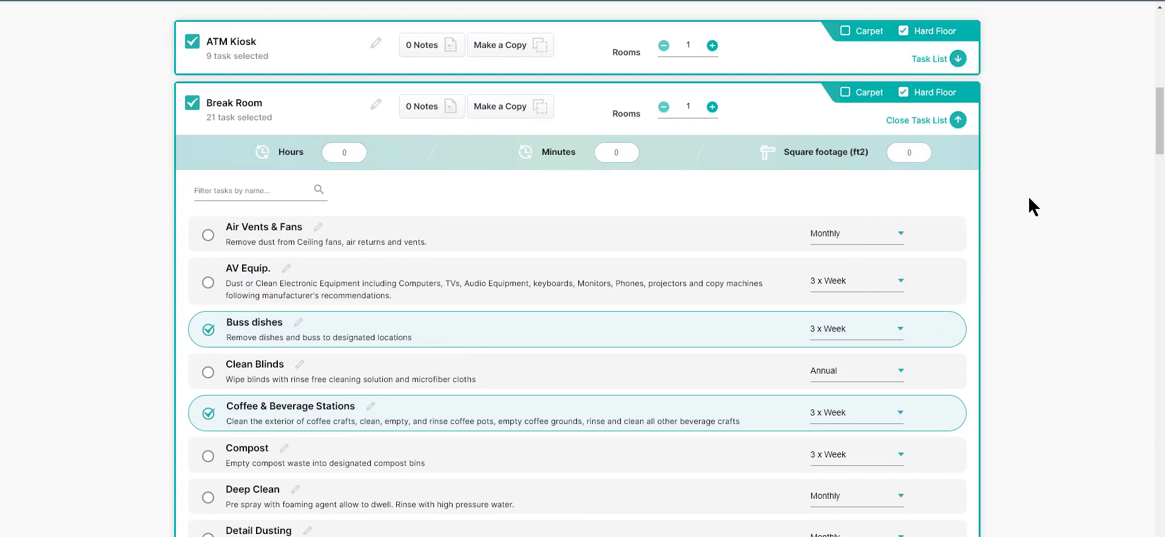
{"action": "left_click", "coordinate": [959, 119]}
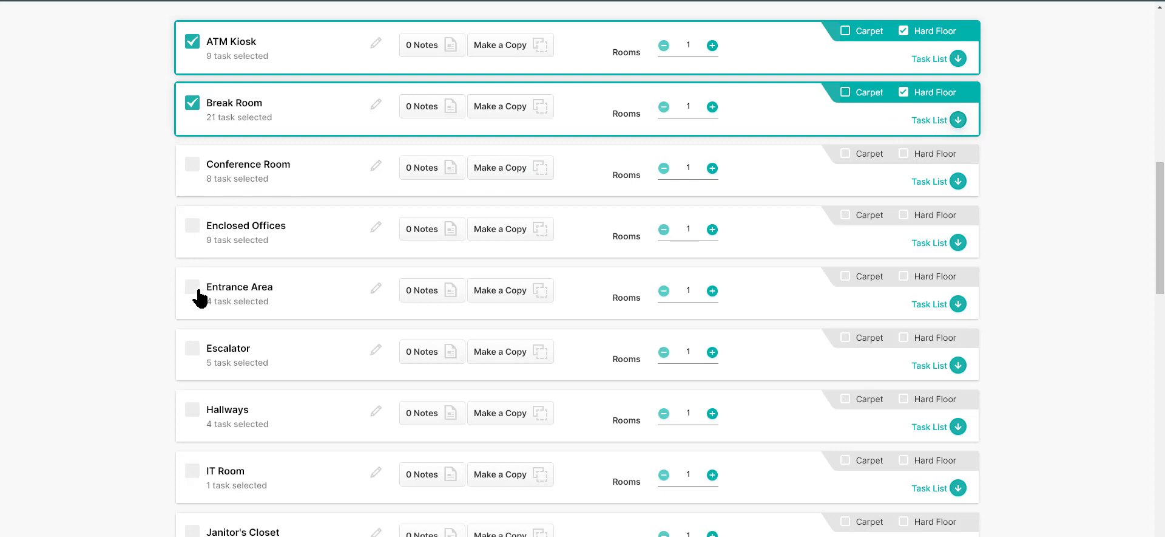
Step: Select the Open Space Offices area and attach the Office image to a new note for it
{"action": "scroll", "coordinate": [200, 294], "scroll_direction": "down", "scroll_amount": 4}
{"action": "scroll", "coordinate": [202, 292], "scroll_direction": "down", "scroll_amount": 3}
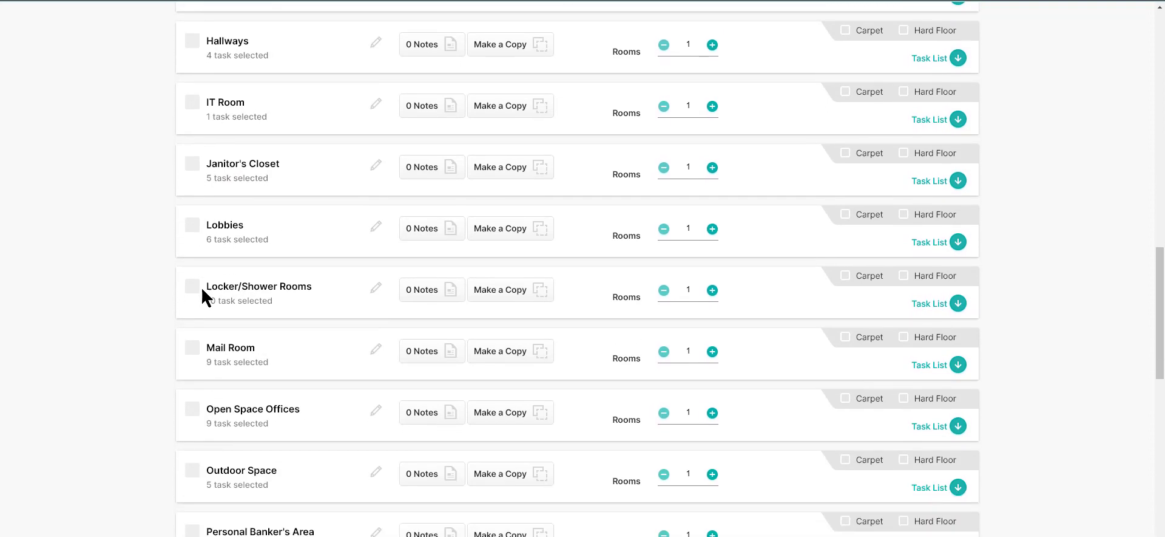
{"action": "left_click", "coordinate": [193, 353]}
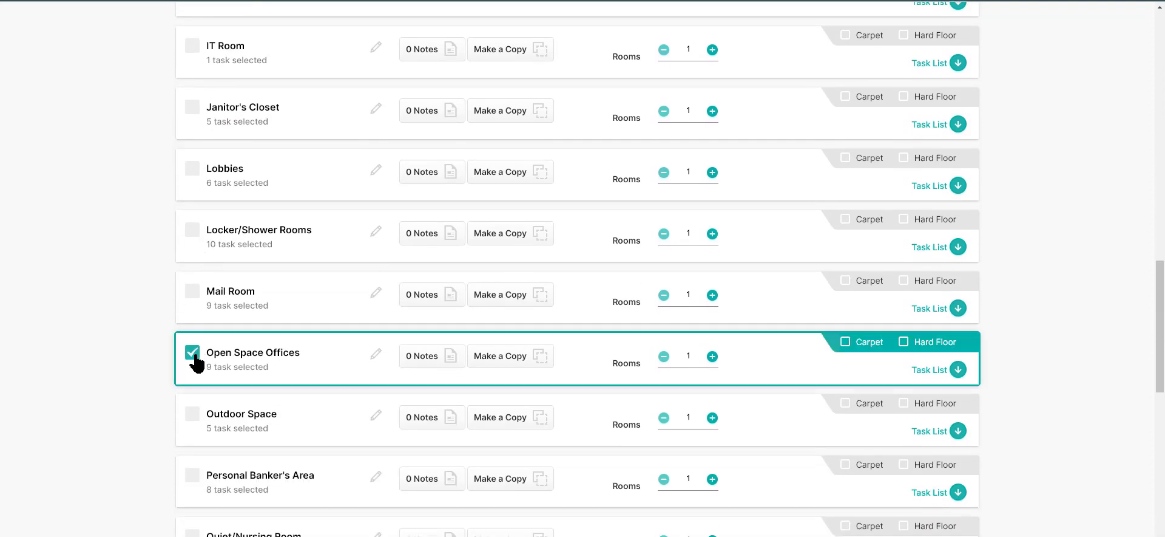
{"action": "left_click", "coordinate": [444, 363]}
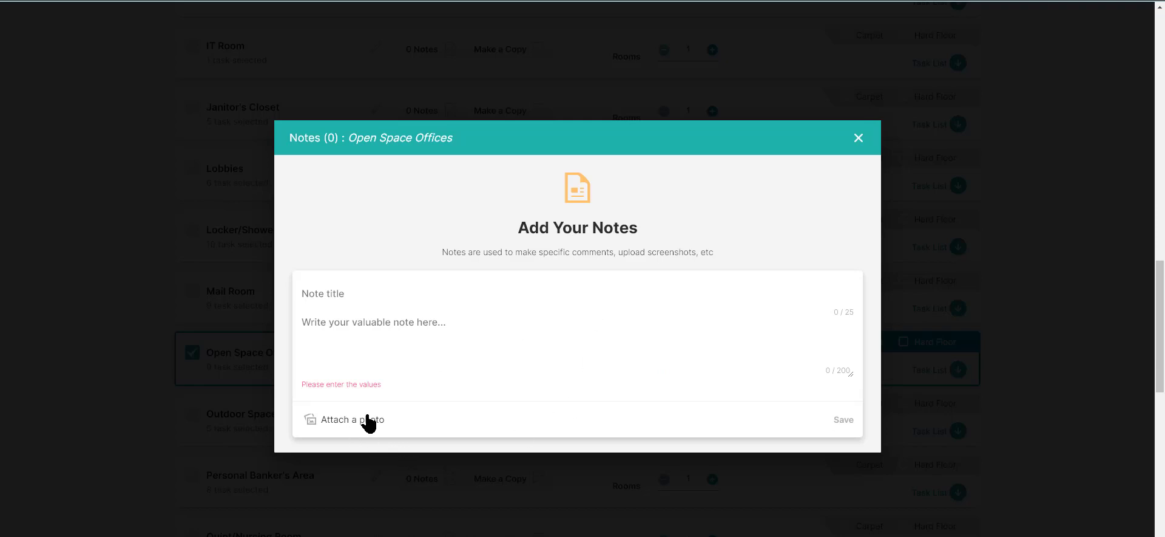
{"action": "left_click", "coordinate": [381, 420]}
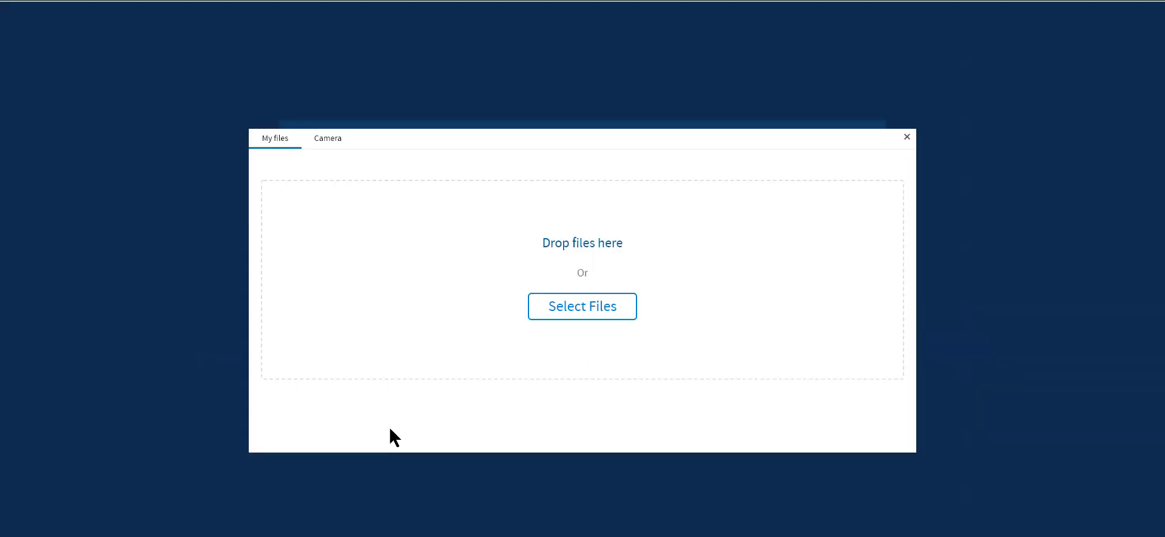
{"action": "left_click", "coordinate": [598, 300]}
{"action": "left_click", "coordinate": [283, 109]}
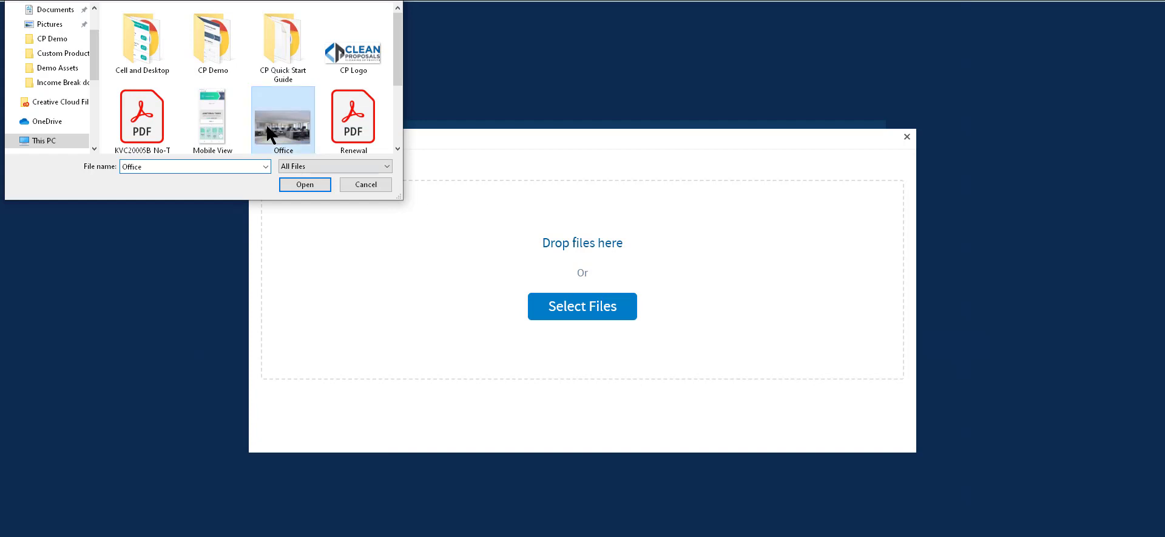
{"action": "left_click", "coordinate": [304, 184]}
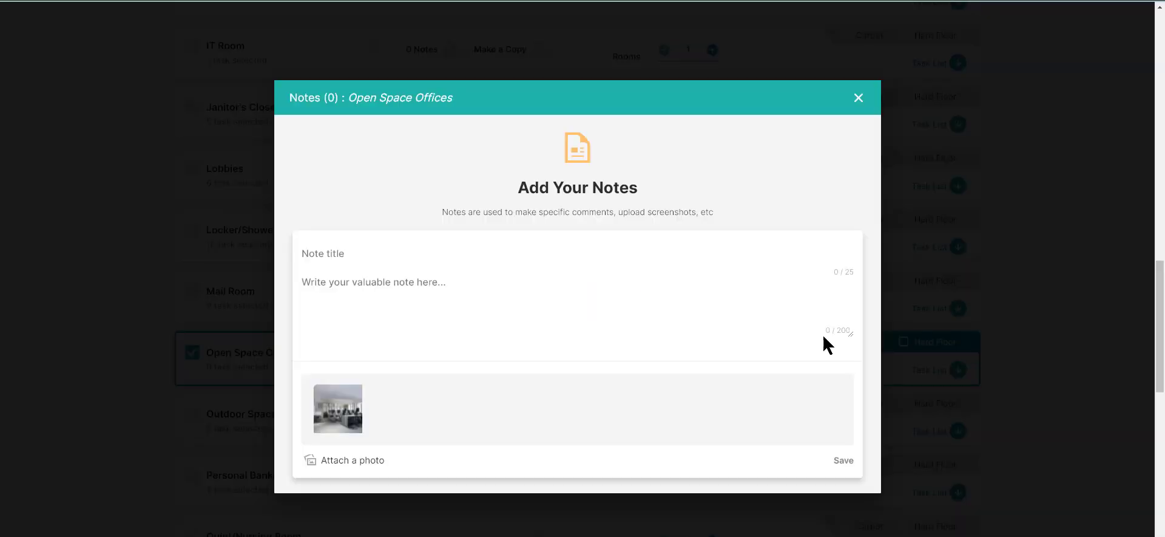
Step: Title the note "Vip office", enter the text "Be sure to get everything perfect", save it and close the notes
{"action": "left_click", "coordinate": [380, 251]}
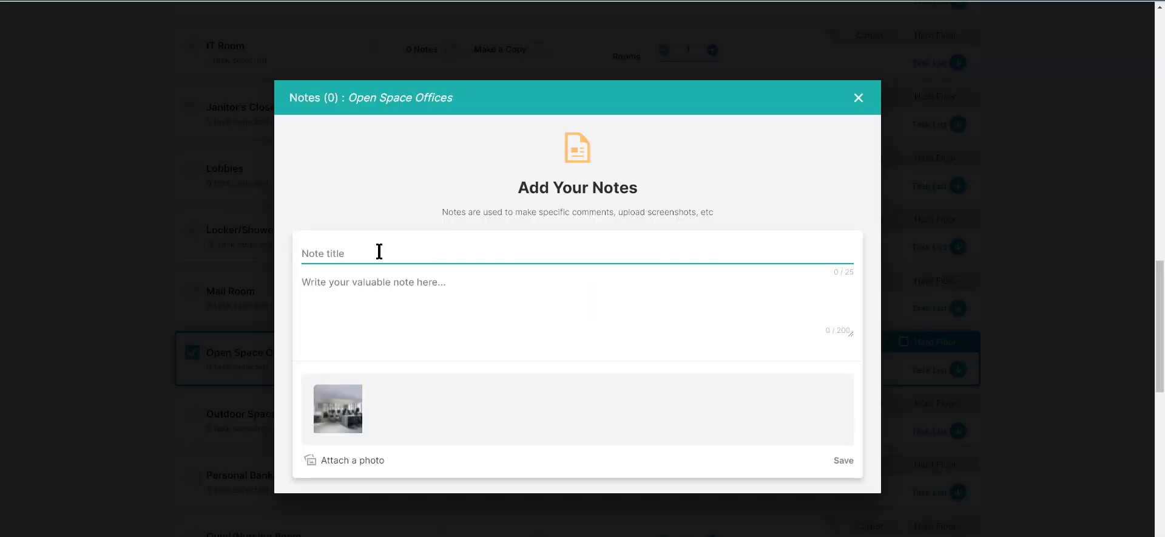
{"action": "type", "text": "Vip office"}
{"action": "key", "text": "Tab"}
{"action": "type", "text": "Be"}
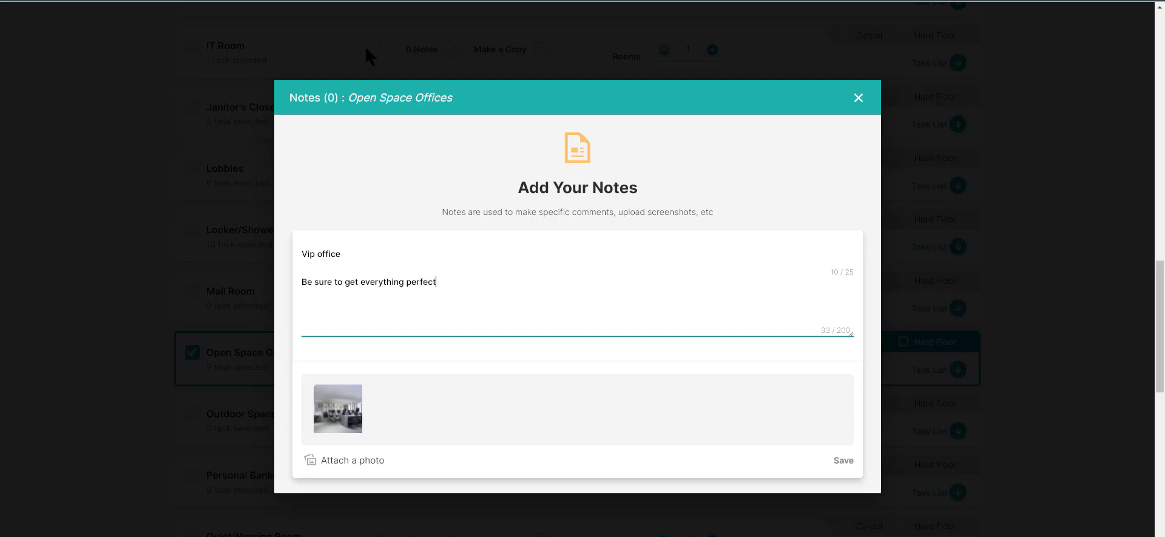
{"action": "left_click", "coordinate": [842, 461]}
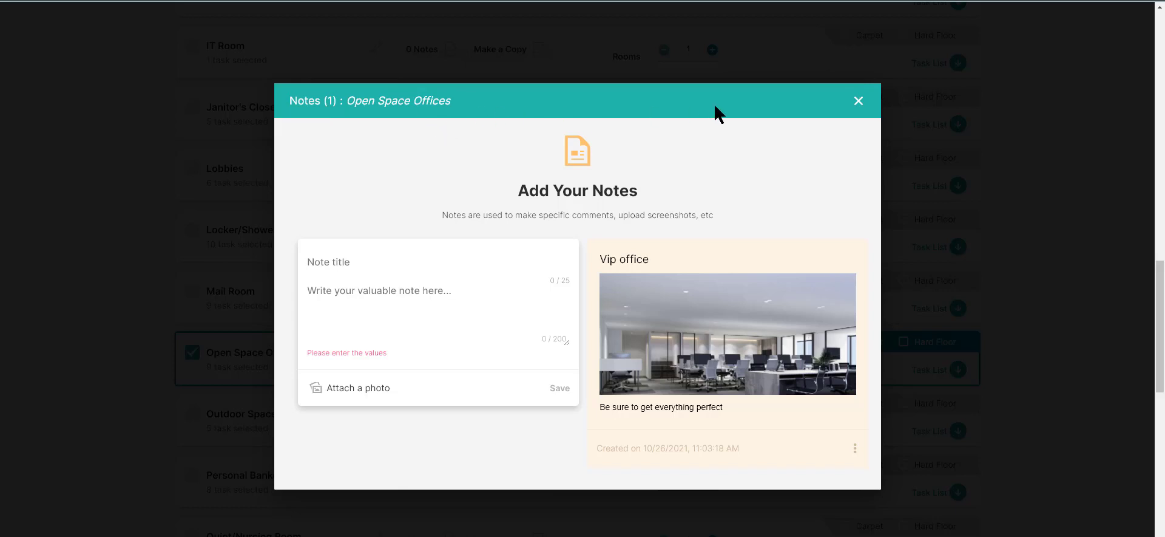
{"action": "left_click", "coordinate": [857, 102]}
Step: Add Personal Banker's Area, Restrooms, Safety Deposit Box Area, Teller Area, Hallways and Janitor's Closet to the selected areas
{"action": "scroll", "coordinate": [221, 315], "scroll_direction": "up", "scroll_amount": 2}
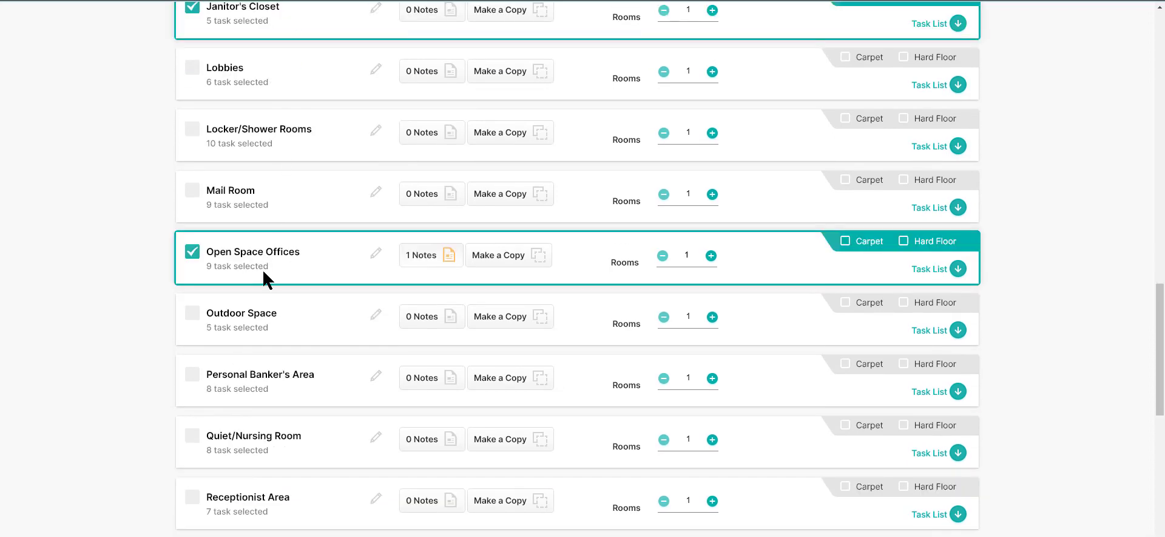
{"action": "scroll", "coordinate": [262, 268], "scroll_direction": "down", "scroll_amount": 2}
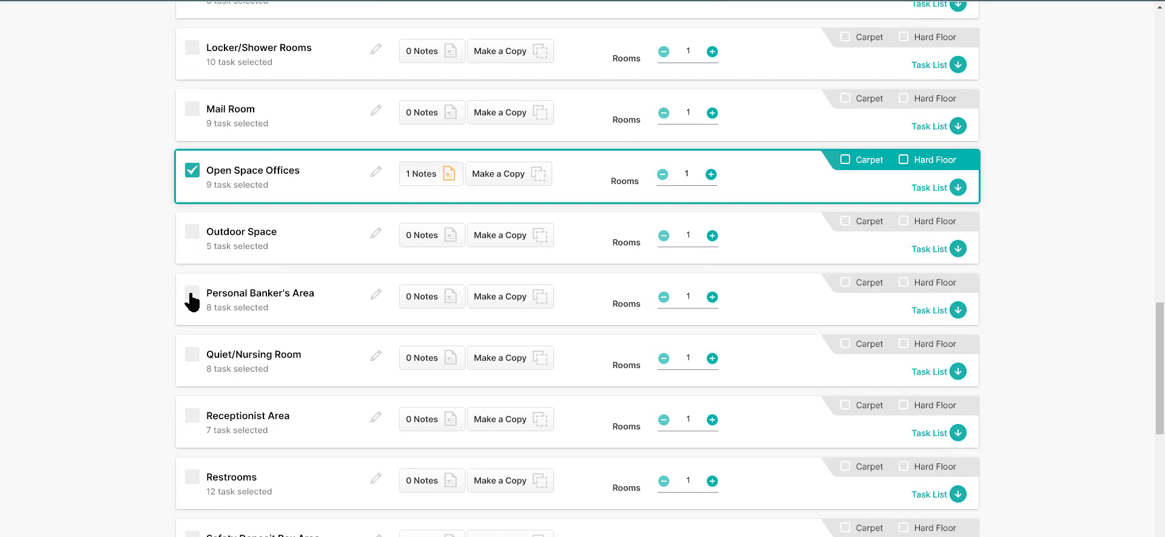
{"action": "left_click", "coordinate": [192, 294]}
{"action": "scroll", "coordinate": [230, 315], "scroll_direction": "down", "scroll_amount": 3}
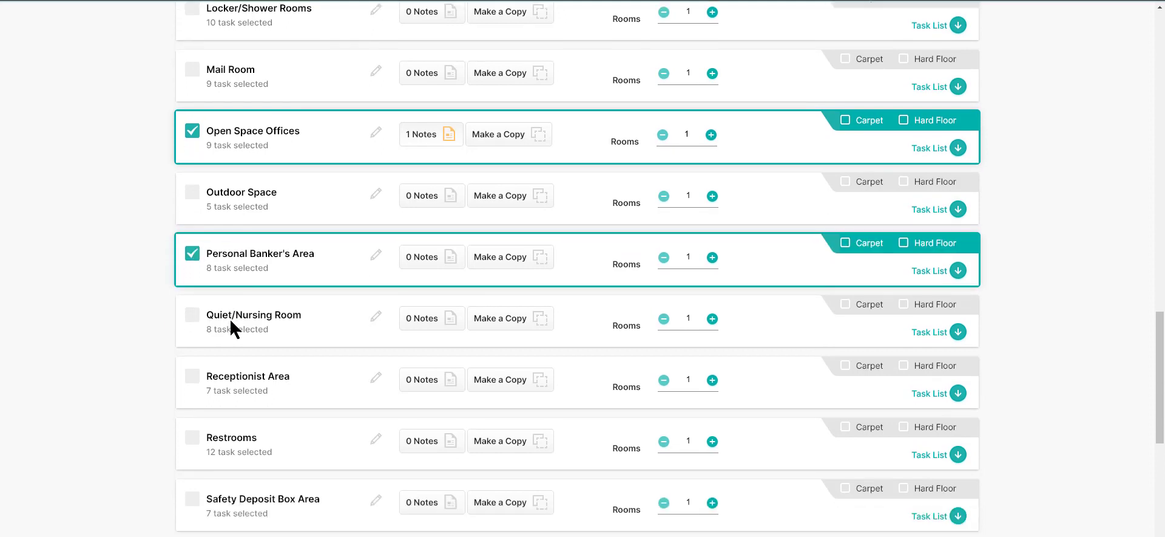
{"action": "scroll", "coordinate": [217, 343], "scroll_direction": "down", "scroll_amount": 1}
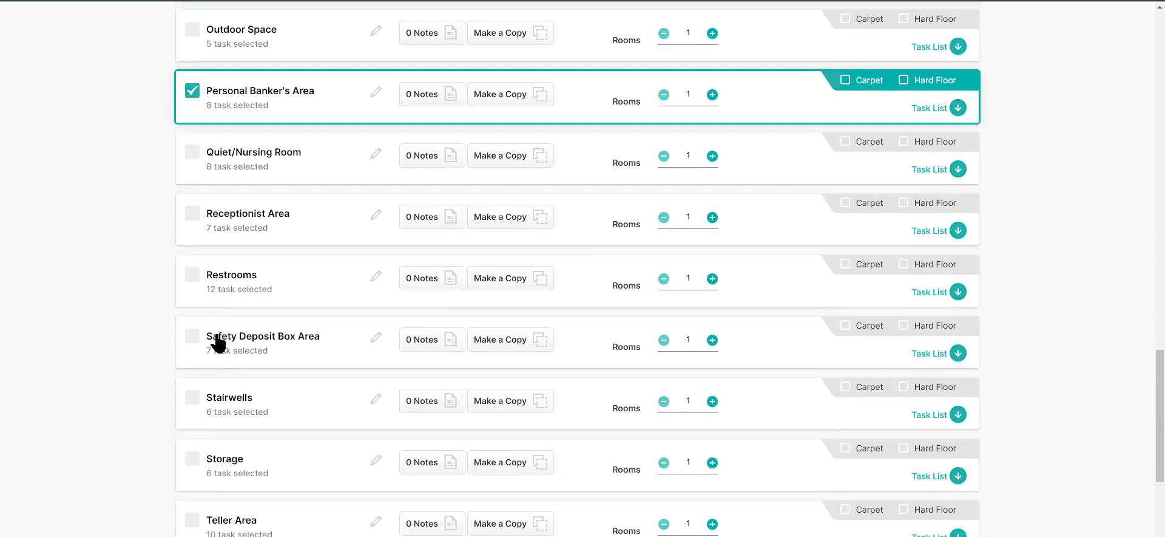
{"action": "left_click", "coordinate": [192, 274]}
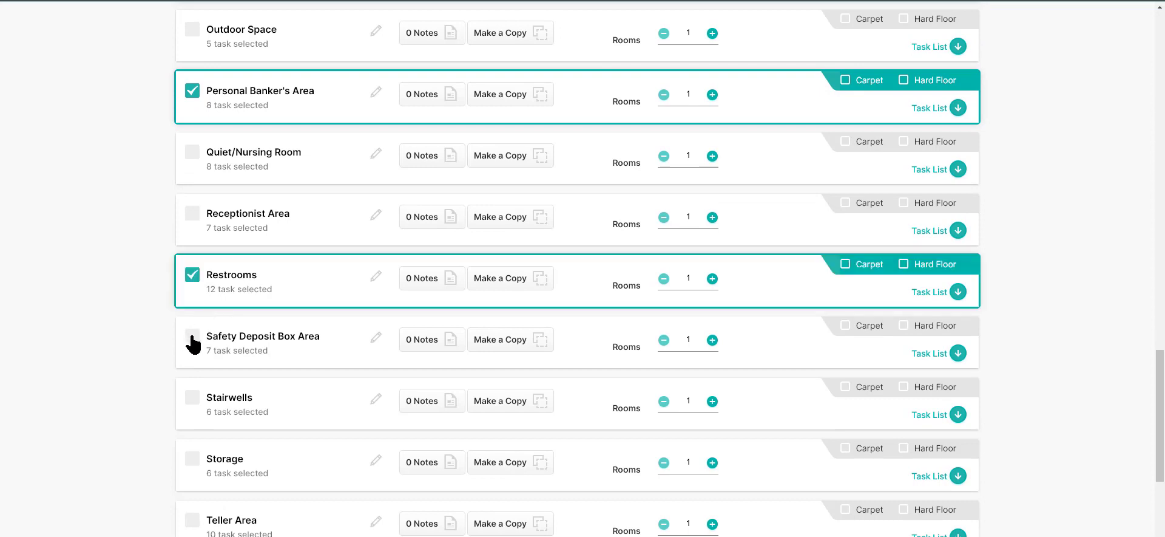
{"action": "left_click", "coordinate": [192, 335]}
{"action": "scroll", "coordinate": [280, 313], "scroll_direction": "down", "scroll_amount": 3}
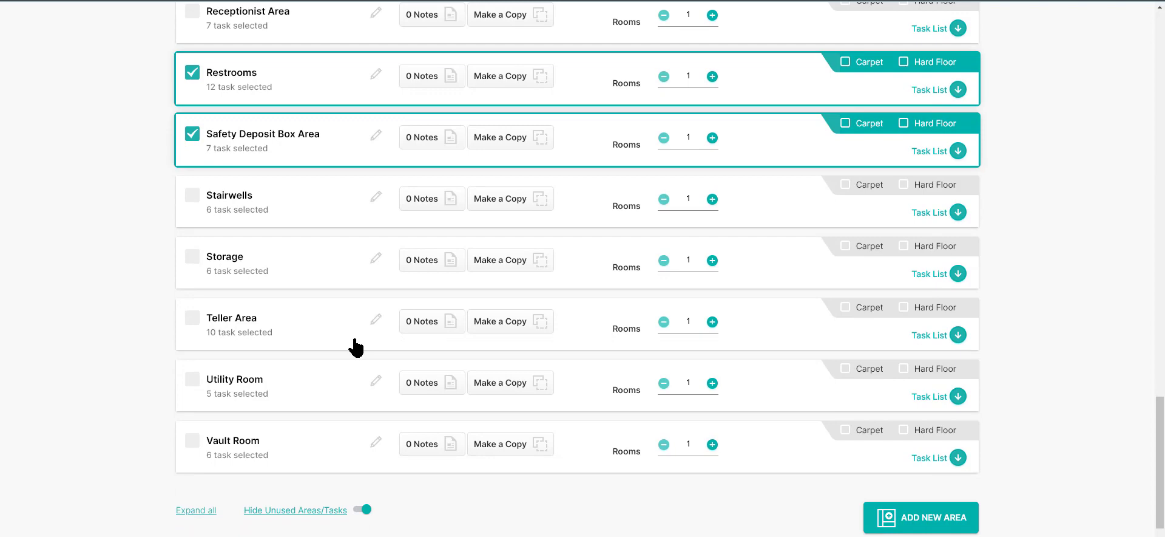
{"action": "left_click", "coordinate": [193, 322]}
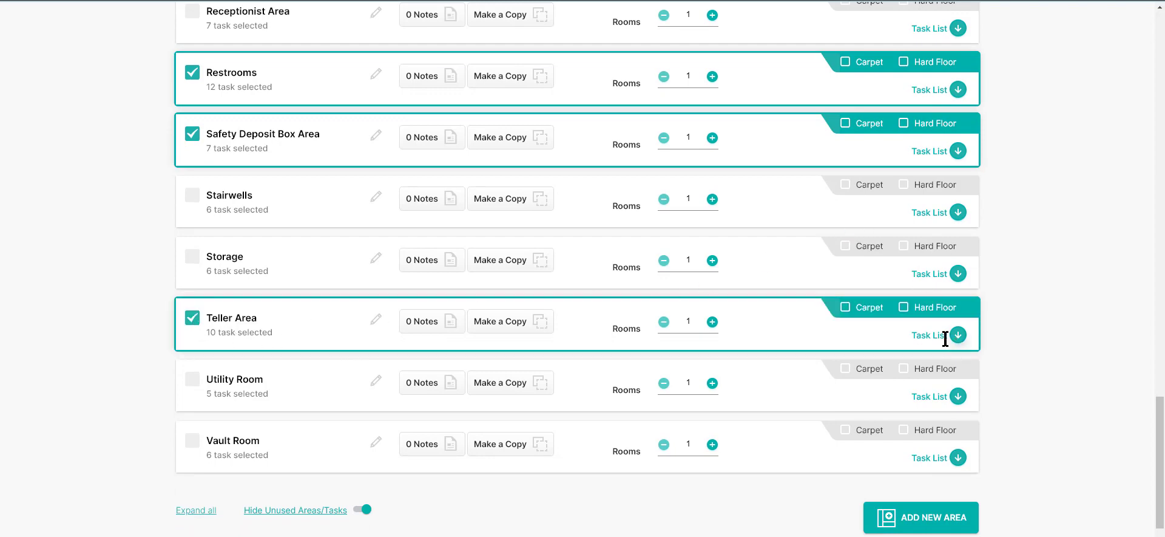
{"action": "scroll", "coordinate": [947, 273], "scroll_direction": "up", "scroll_amount": 20}
{"action": "scroll", "coordinate": [959, 235], "scroll_direction": "down", "scroll_amount": 6}
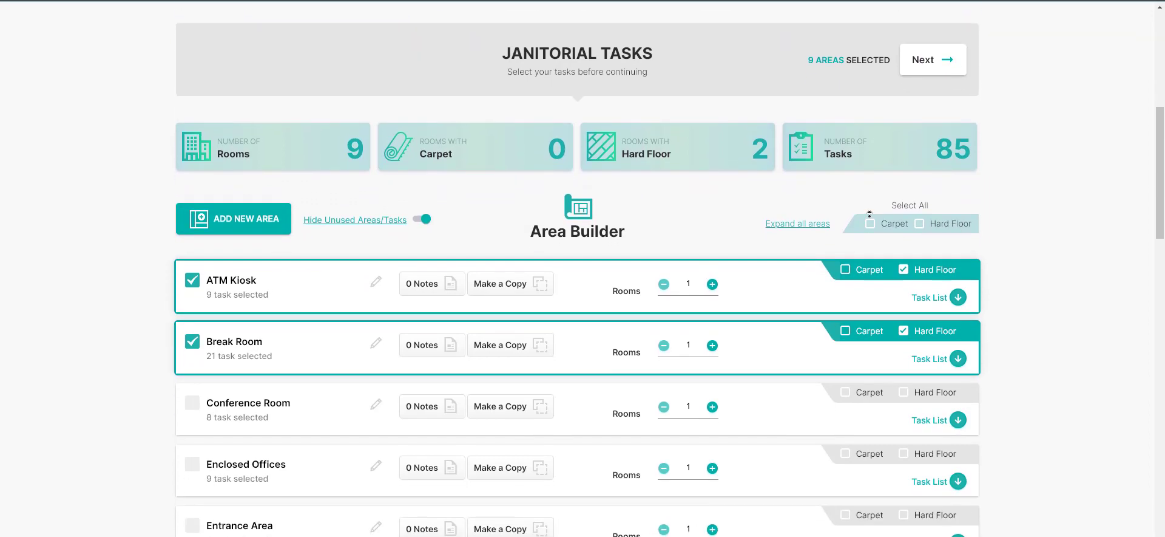
Step: Apply the Carpet floor type to all areas, then remove it from ATM Kiosk and Break Room
{"action": "left_click", "coordinate": [871, 224]}
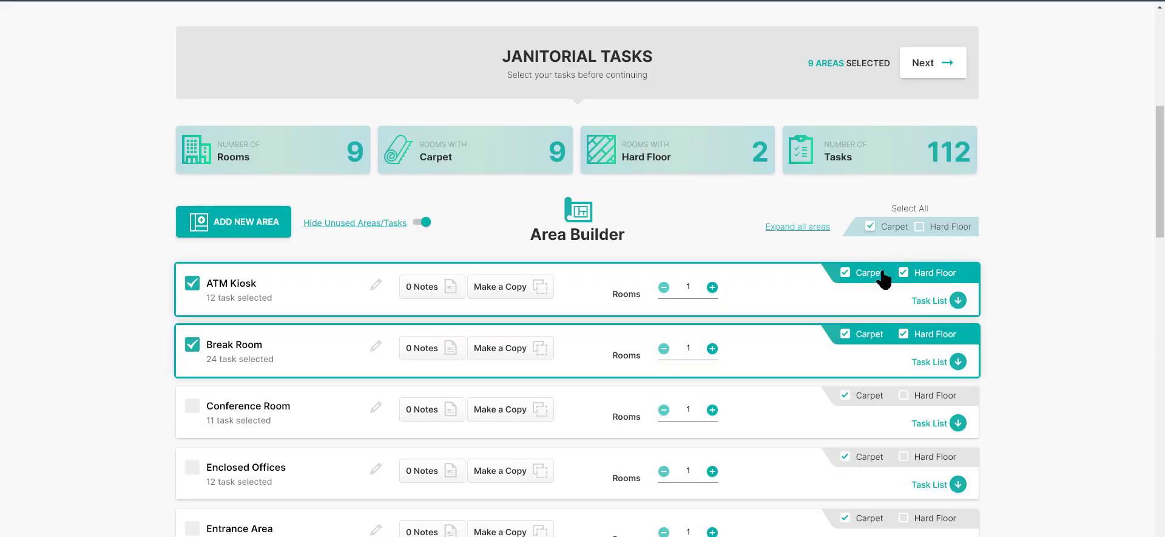
{"action": "left_click", "coordinate": [846, 274]}
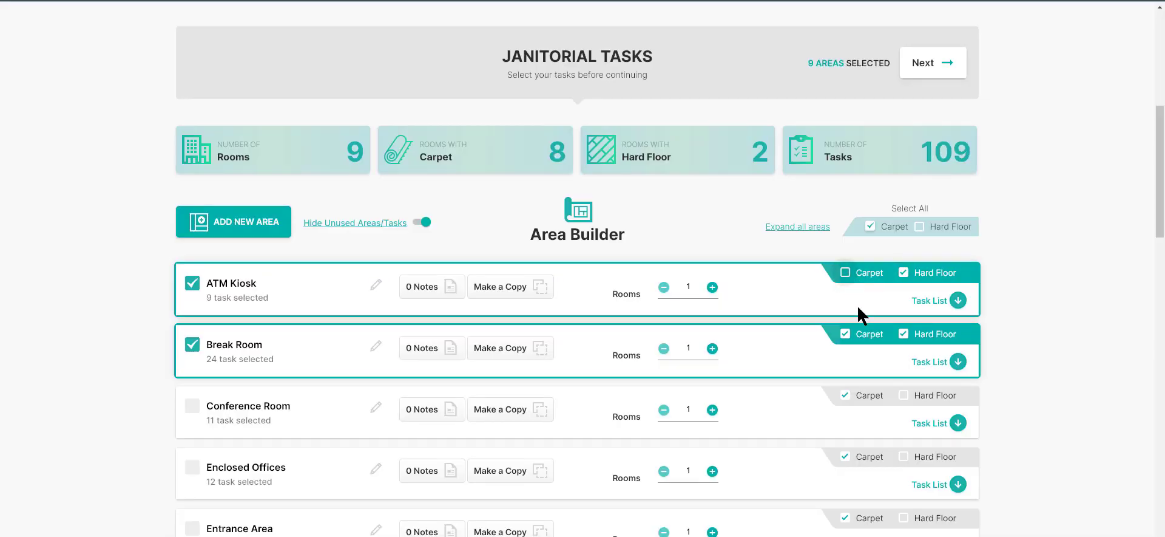
{"action": "left_click", "coordinate": [846, 334]}
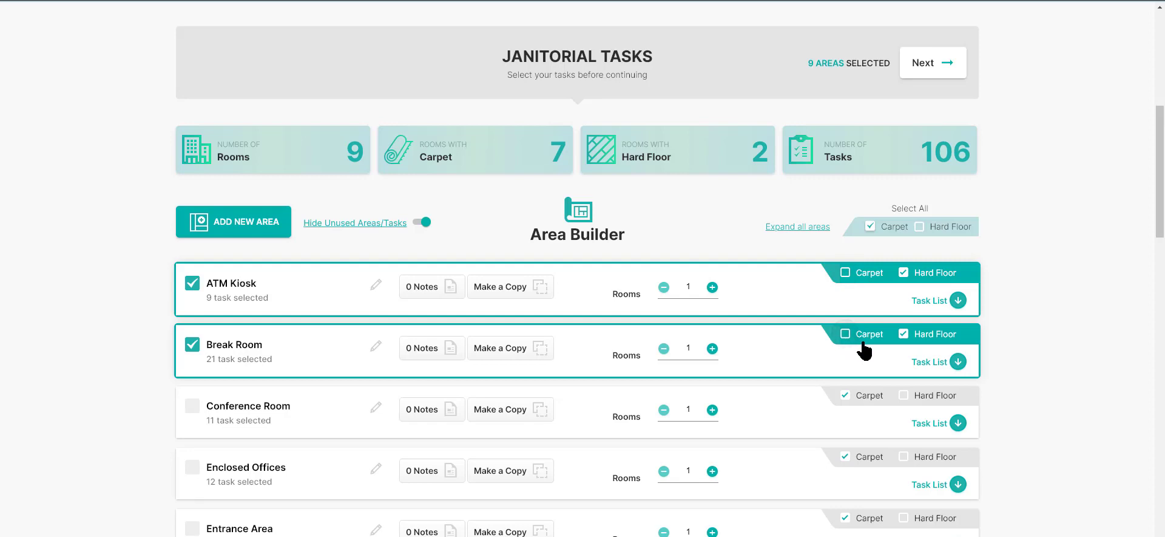
Step: Change the Restrooms floor type from Carpet to Hard Floor
{"action": "scroll", "coordinate": [856, 425], "scroll_direction": "down", "scroll_amount": 9}
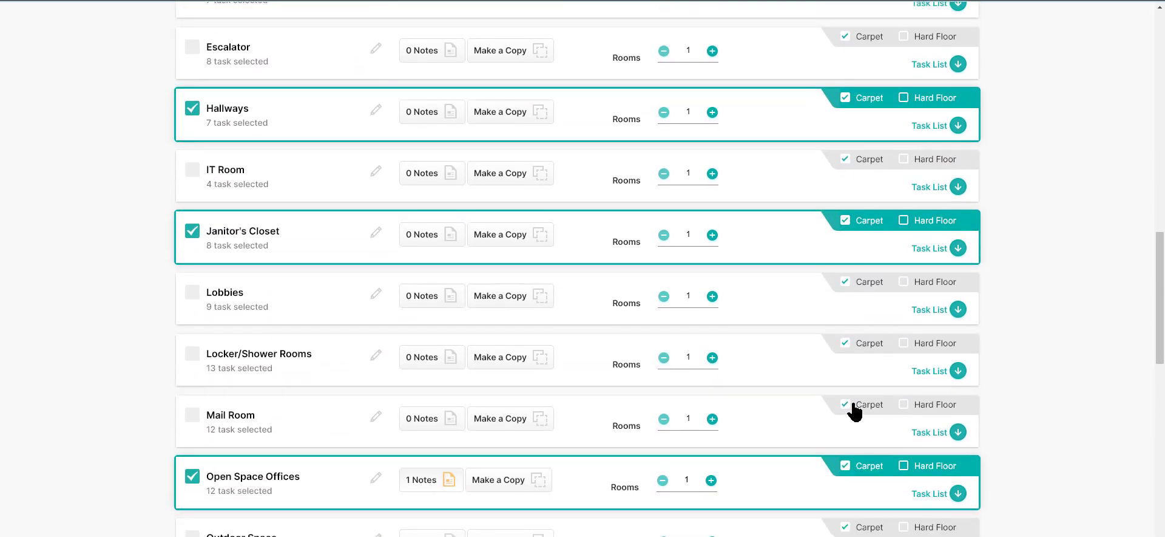
{"action": "scroll", "coordinate": [845, 488], "scroll_direction": "down", "scroll_amount": 2}
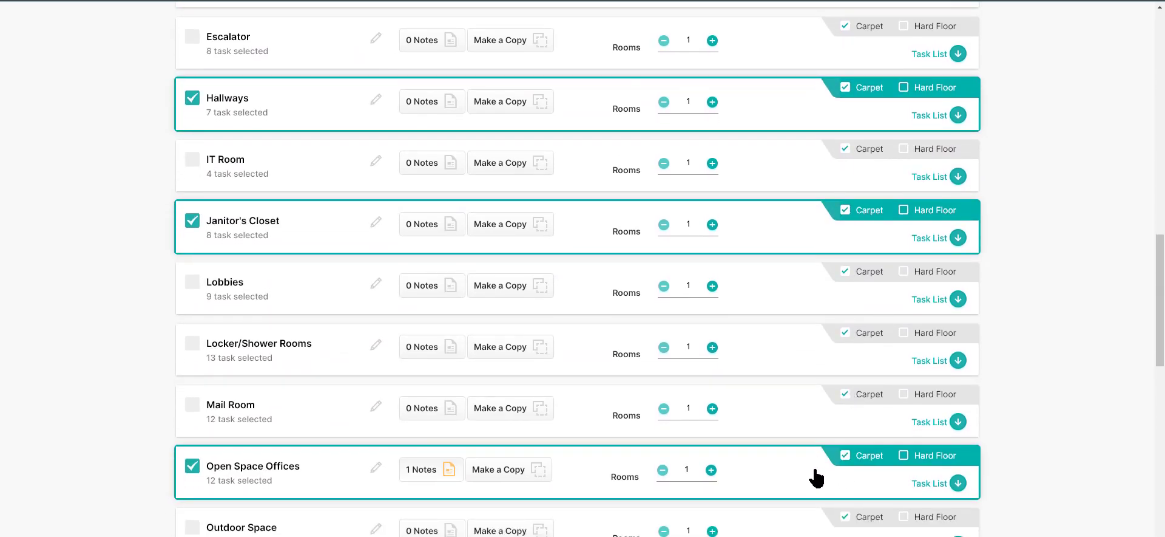
{"action": "scroll", "coordinate": [802, 530], "scroll_direction": "down", "scroll_amount": 2}
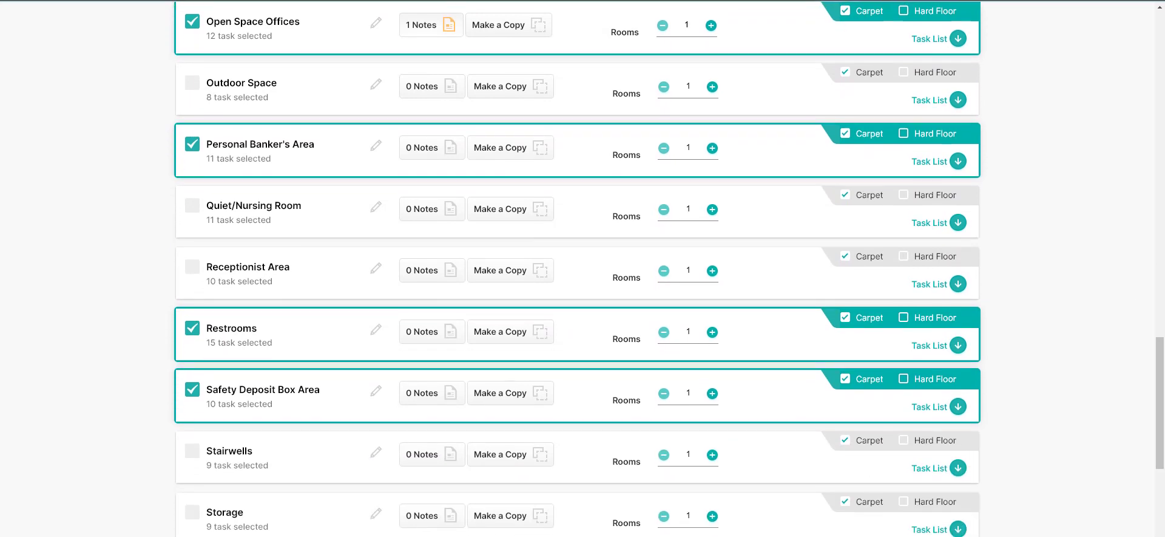
{"action": "middle_click", "coordinate": [845, 48]}
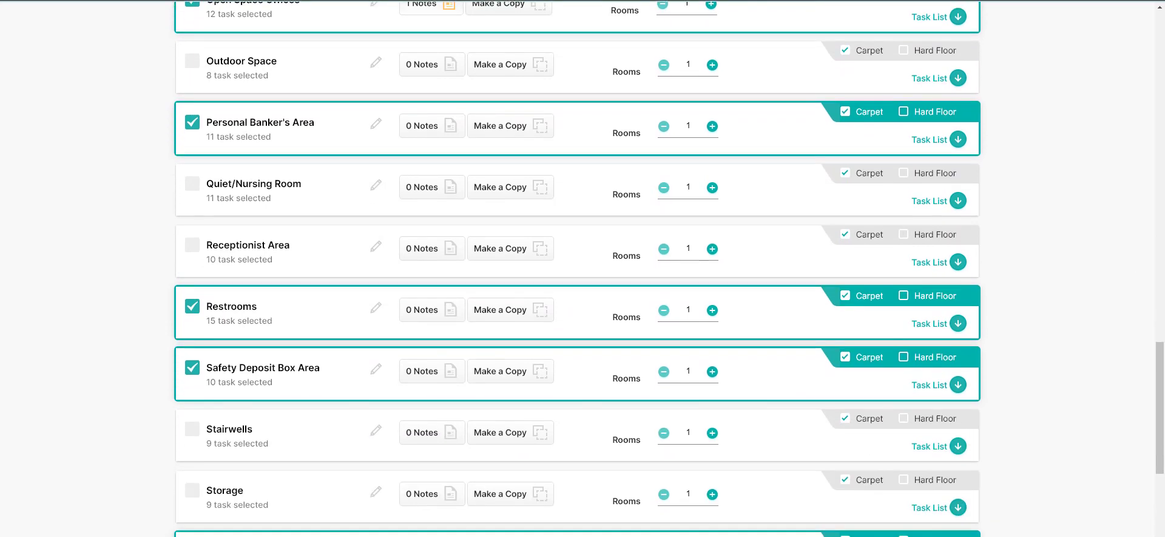
{"action": "left_click", "coordinate": [904, 296]}
{"action": "left_click", "coordinate": [845, 297]}
Step: Go to the Special Projects stage and start a new recurring project with the service type Hard Floor - Auto Scrub
{"action": "scroll", "coordinate": [903, 245], "scroll_direction": "up", "scroll_amount": 2}
{"action": "scroll", "coordinate": [902, 242], "scroll_direction": "up", "scroll_amount": 10}
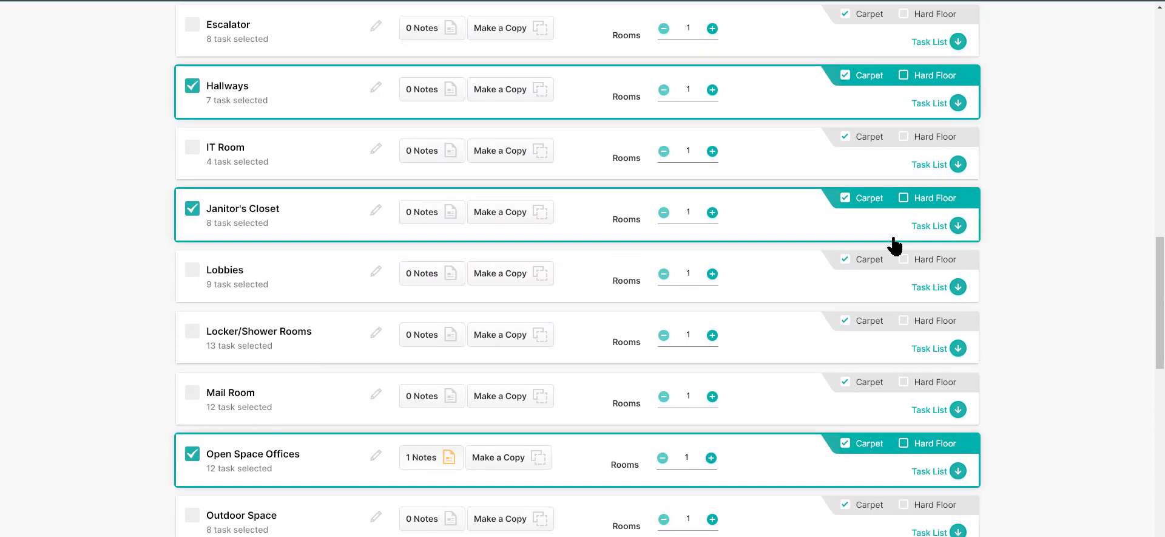
{"action": "scroll", "coordinate": [873, 236], "scroll_direction": "up", "scroll_amount": 8}
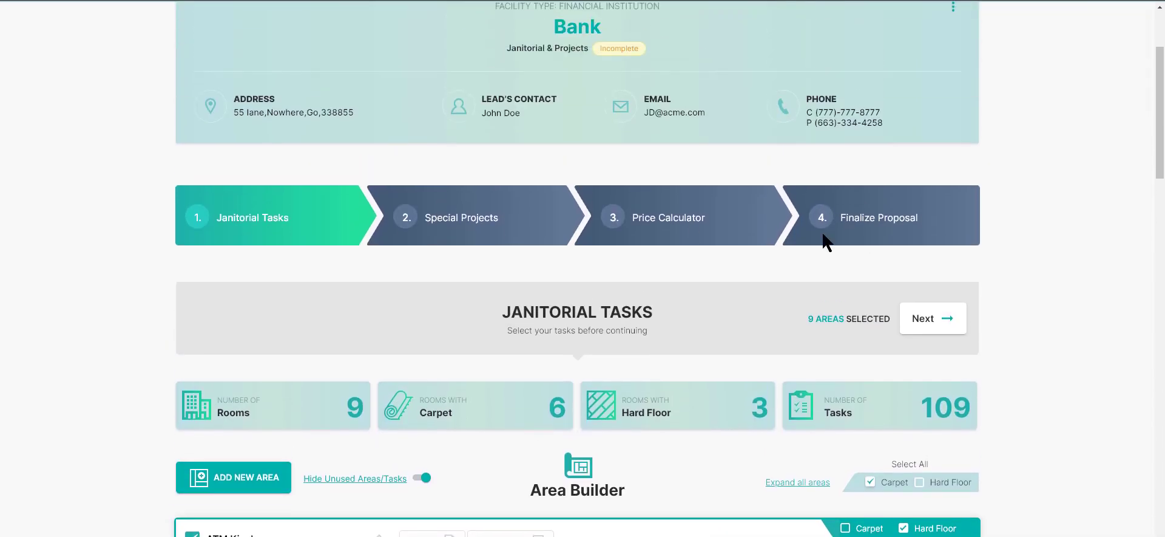
{"action": "left_click", "coordinate": [498, 217]}
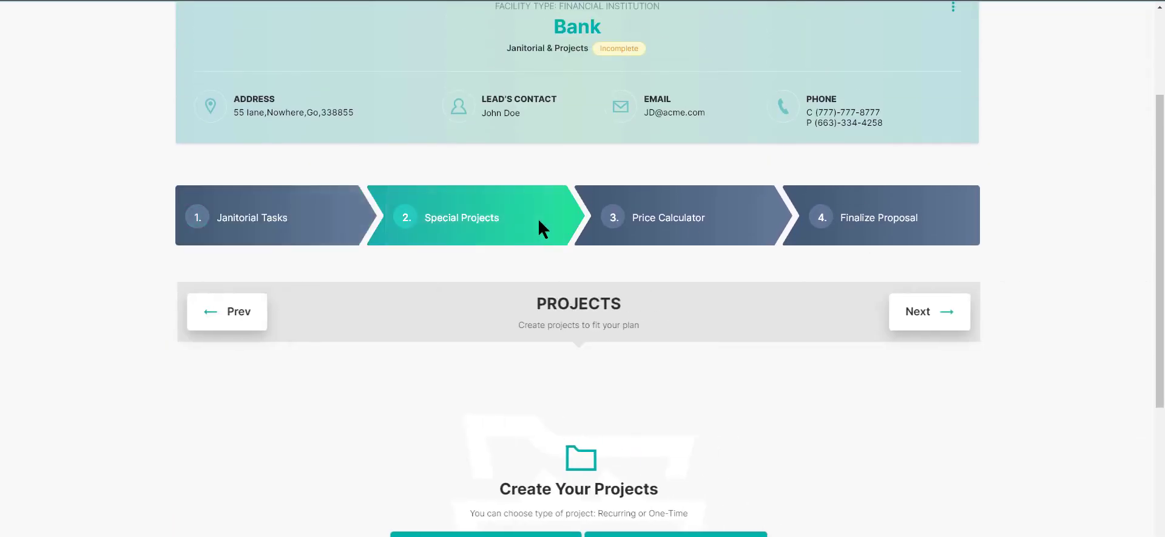
{"action": "scroll", "coordinate": [616, 340], "scroll_direction": "down", "scroll_amount": 2}
{"action": "scroll", "coordinate": [620, 347], "scroll_direction": "down", "scroll_amount": 2}
{"action": "left_click", "coordinate": [554, 394]}
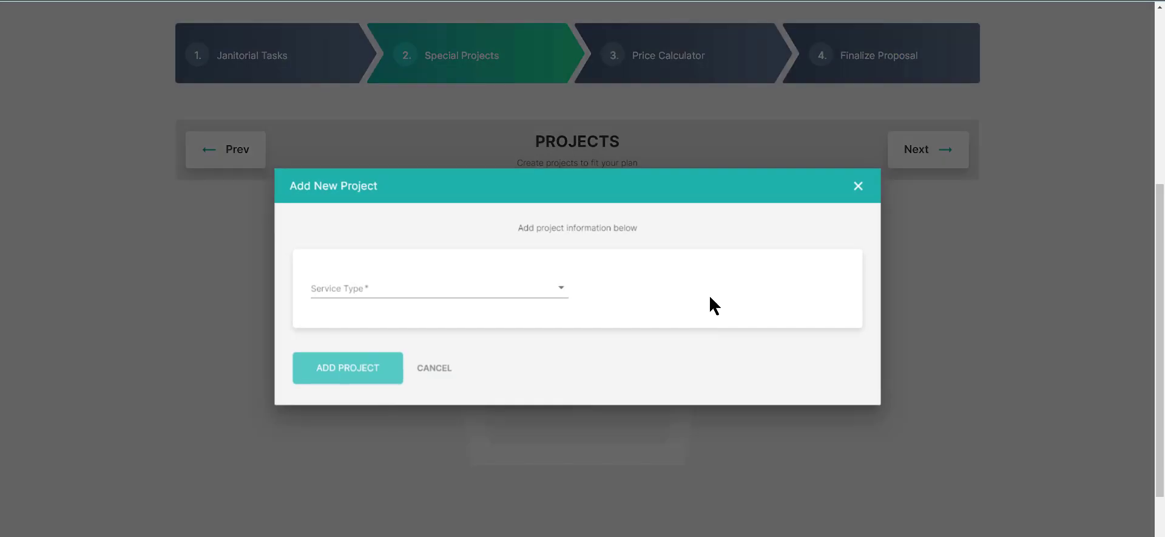
{"action": "left_click", "coordinate": [555, 295]}
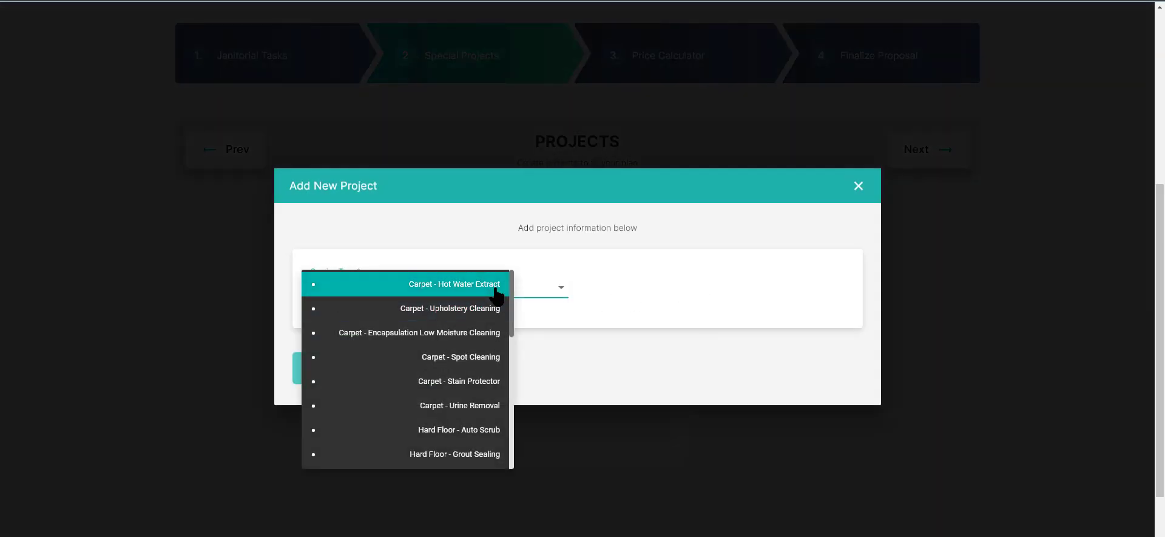
{"action": "left_click_drag", "start_coordinate": [512, 286], "coordinate": [504, 333]}
{"action": "left_click", "coordinate": [489, 289]}
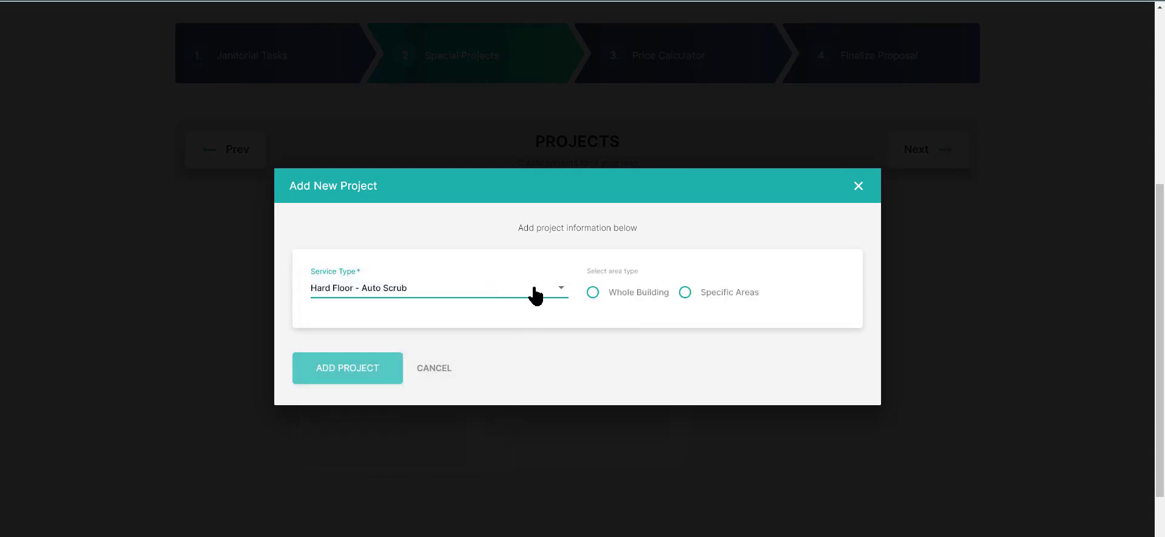
Step: Limit the project to specific areas, choosing Break Room and Restrooms
{"action": "left_click", "coordinate": [684, 292]}
{"action": "left_click", "coordinate": [653, 323]}
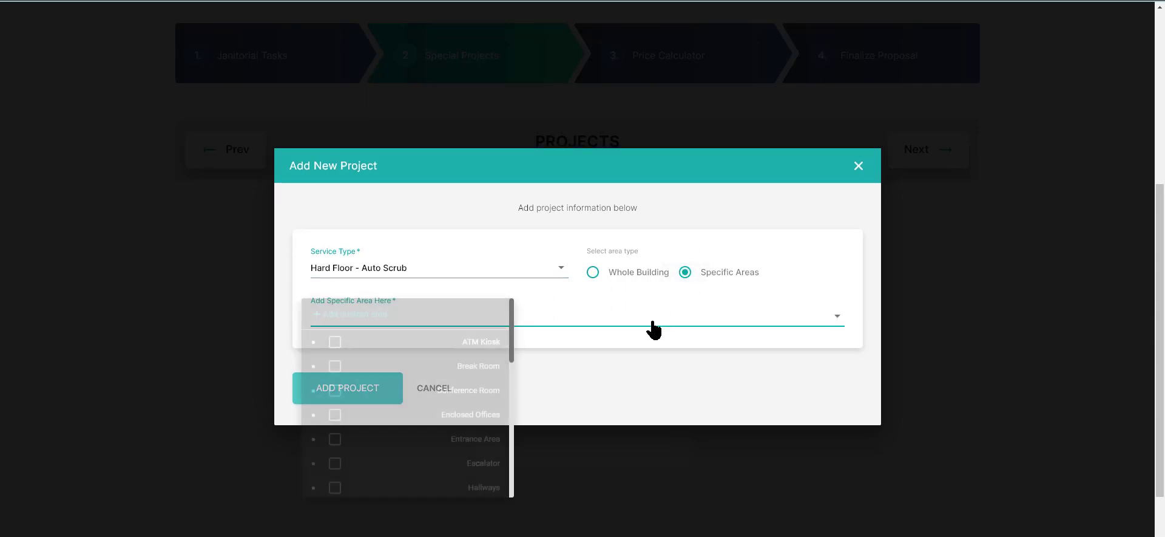
{"action": "left_click", "coordinate": [486, 365]}
{"action": "left_click_drag", "start_coordinate": [511, 342], "coordinate": [511, 452]}
{"action": "left_click", "coordinate": [476, 416]}
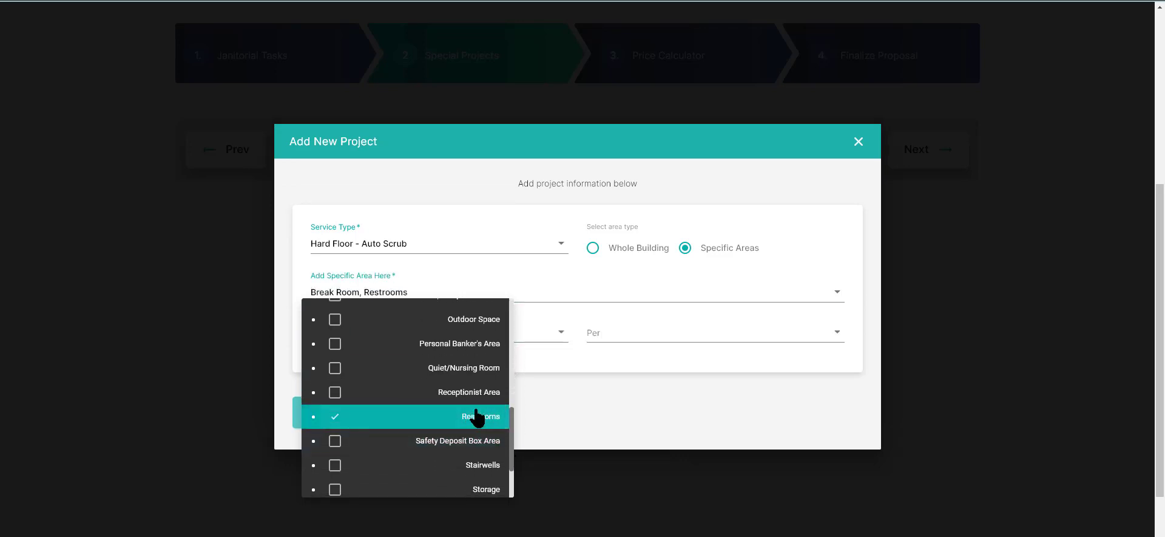
{"action": "left_click", "coordinate": [558, 360]}
Step: Set the project's frequency to 1 per Quarter and add the project to the proposal
{"action": "left_click", "coordinate": [544, 335]}
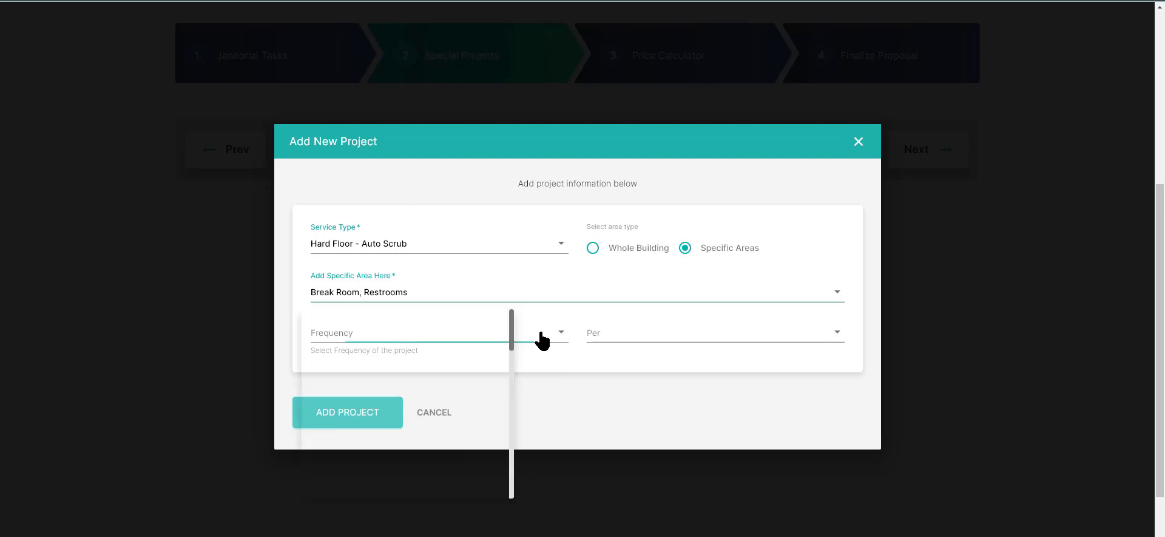
{"action": "left_click", "coordinate": [485, 342]}
{"action": "left_click", "coordinate": [716, 340]}
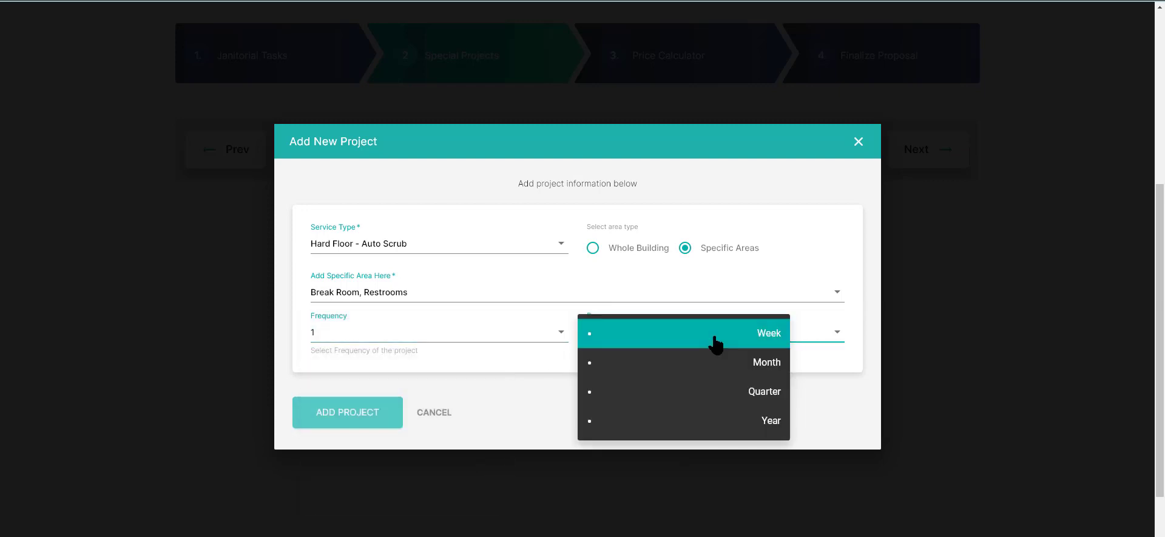
{"action": "left_click", "coordinate": [722, 391]}
{"action": "left_click", "coordinate": [346, 414]}
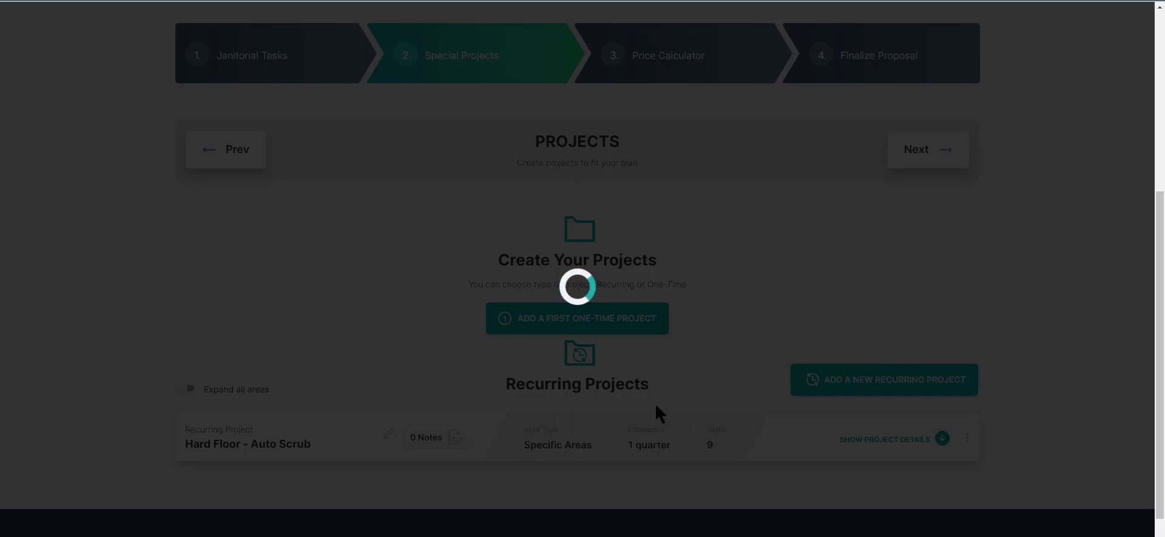
Step: Expand the Hard Floor - Auto Scrub project and review its areas, frequency and task list
{"action": "scroll", "coordinate": [657, 402], "scroll_direction": "down", "scroll_amount": 2}
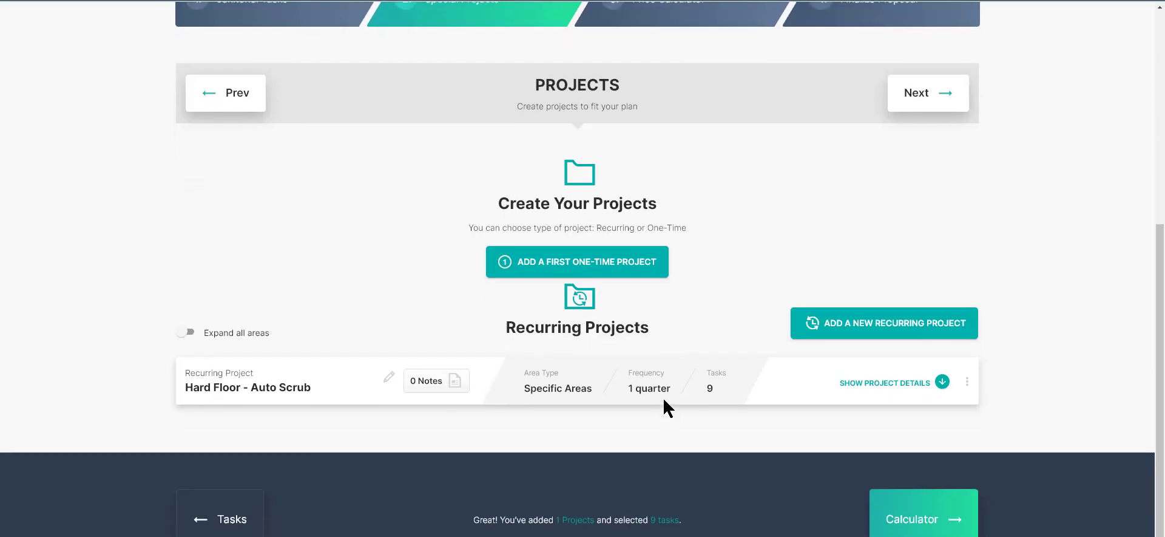
{"action": "left_click", "coordinate": [943, 366]}
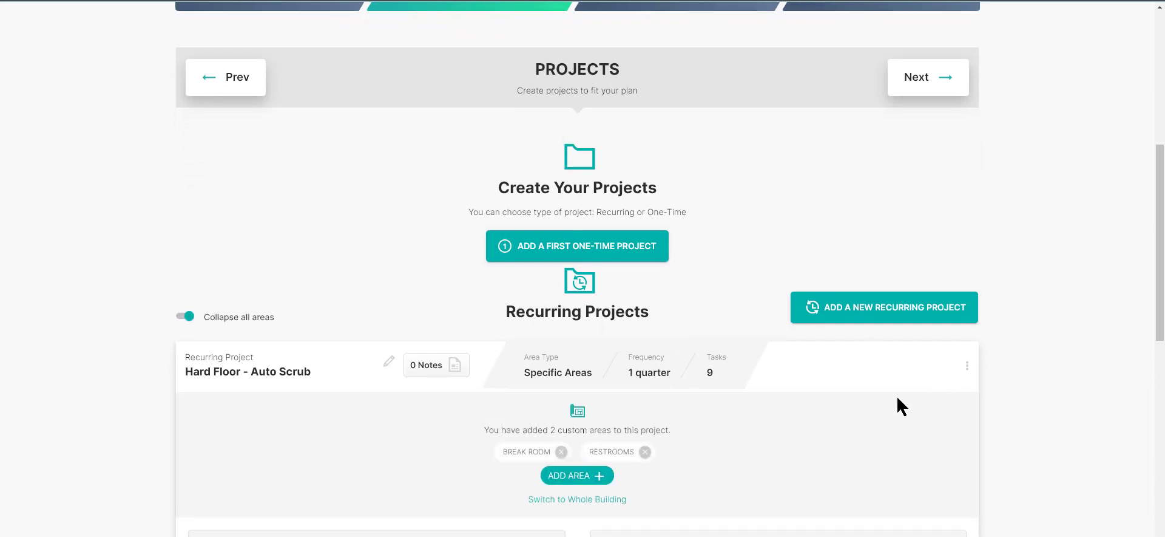
{"action": "scroll", "coordinate": [853, 390], "scroll_direction": "down", "scroll_amount": 4}
{"action": "scroll", "coordinate": [853, 393], "scroll_direction": "down", "scroll_amount": 2}
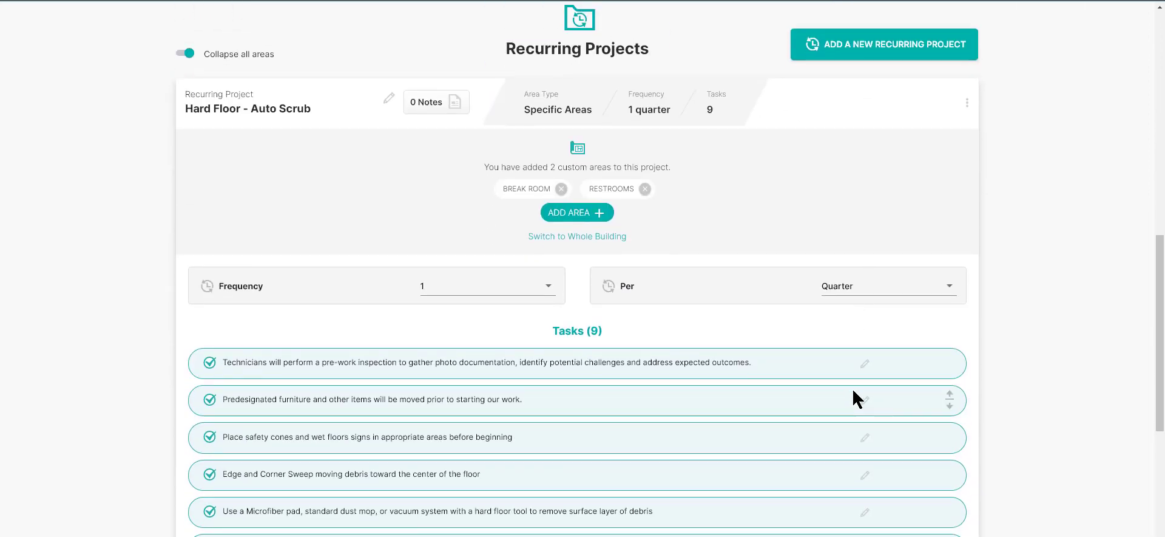
{"action": "scroll", "coordinate": [858, 370], "scroll_direction": "down", "scroll_amount": 1}
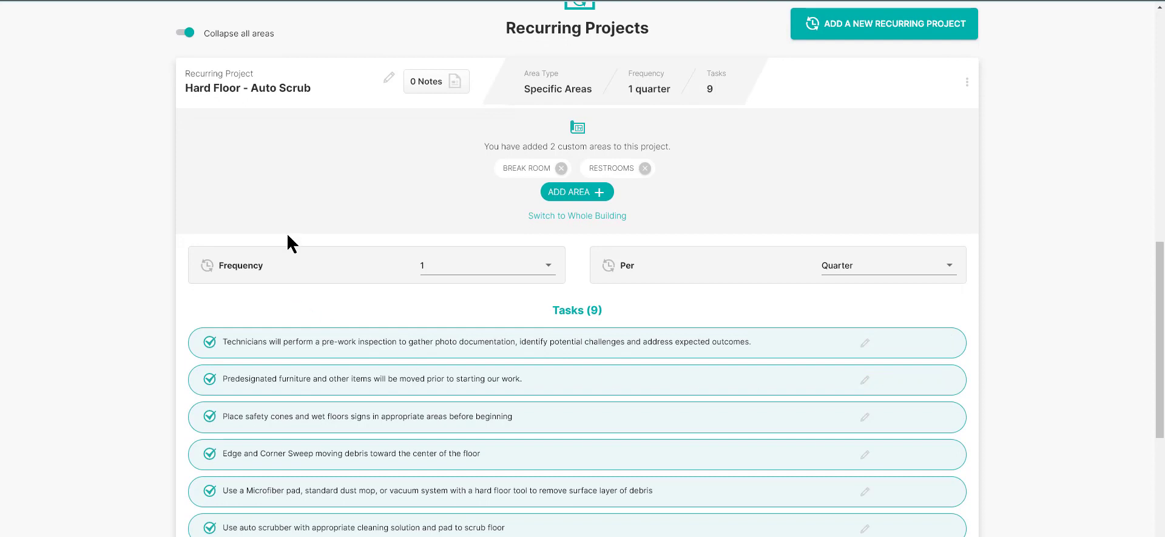
{"action": "scroll", "coordinate": [796, 182], "scroll_direction": "up", "scroll_amount": 3}
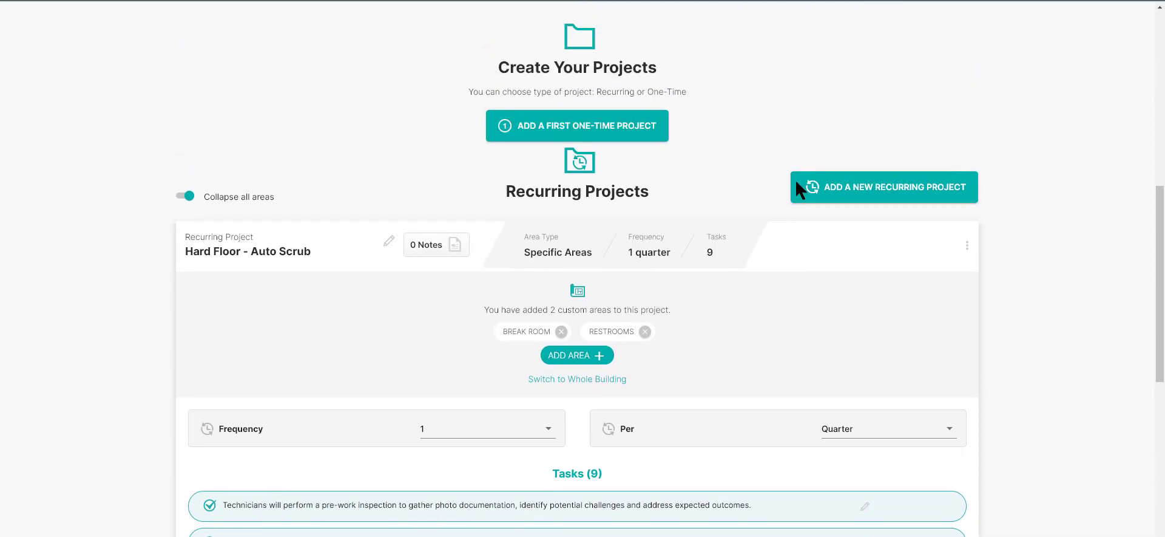
{"action": "scroll", "coordinate": [795, 178], "scroll_direction": "up", "scroll_amount": 1}
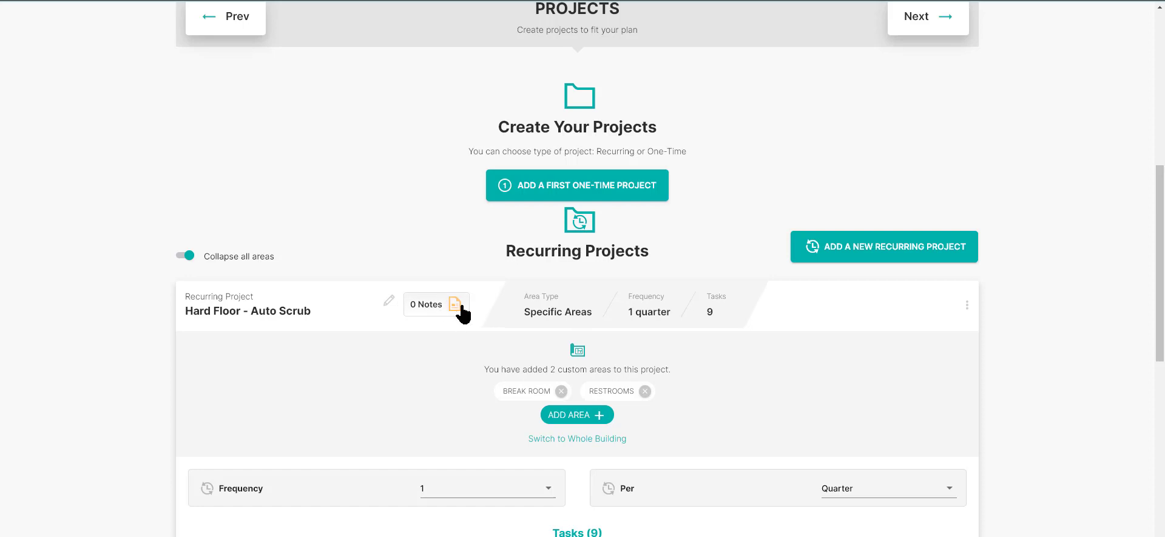
{"action": "scroll", "coordinate": [709, 346], "scroll_direction": "up", "scroll_amount": 3}
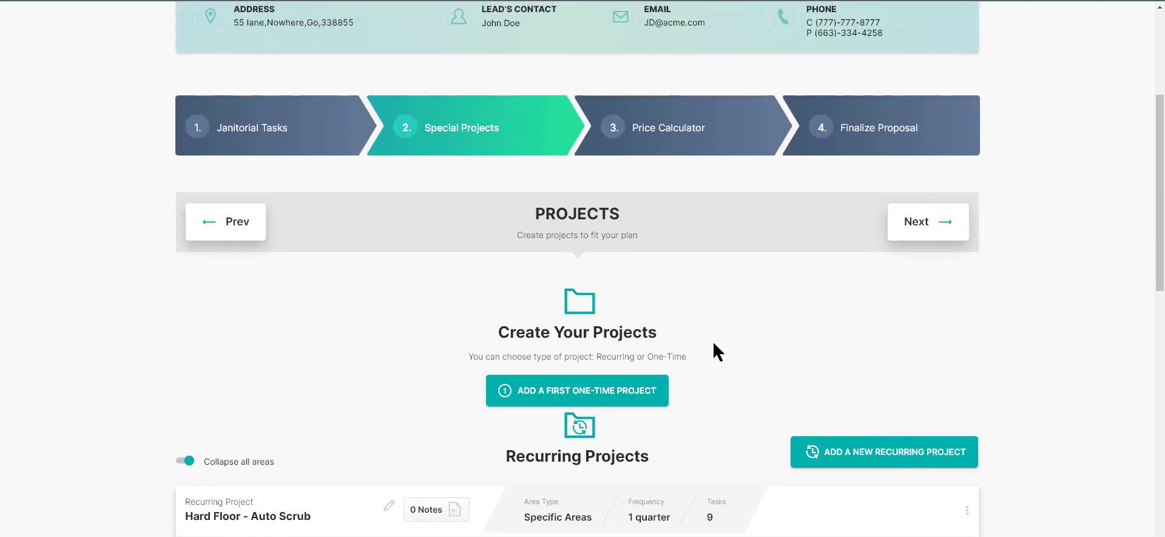
Step: Go to the Price Calculator stage and create janitorial labor costs for Custodians, Trainers and Inspectors
{"action": "left_click", "coordinate": [678, 155]}
{"action": "scroll", "coordinate": [642, 293], "scroll_direction": "down", "scroll_amount": 3}
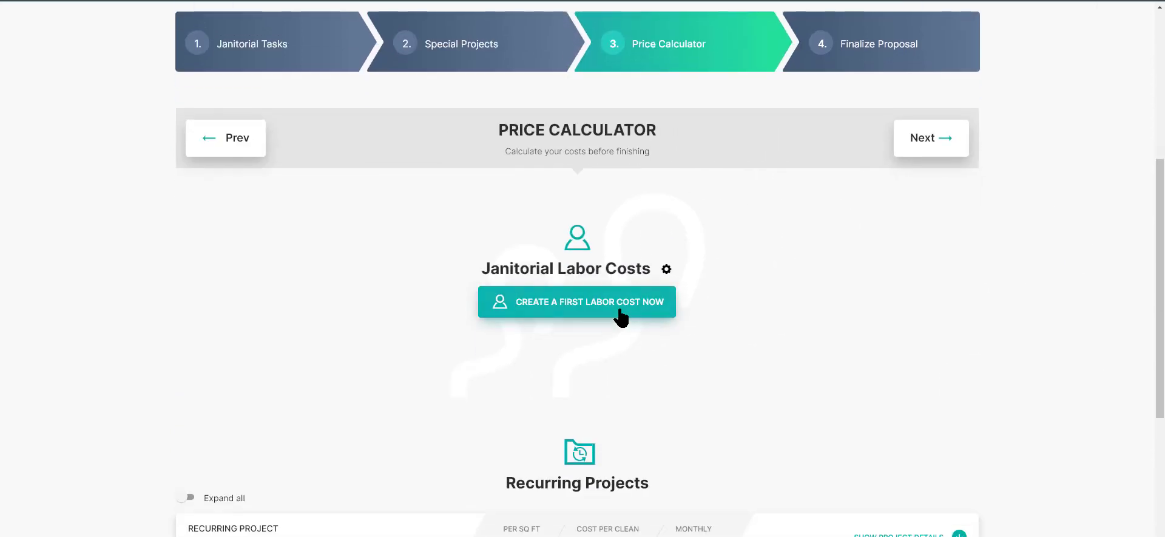
{"action": "left_click", "coordinate": [620, 316]}
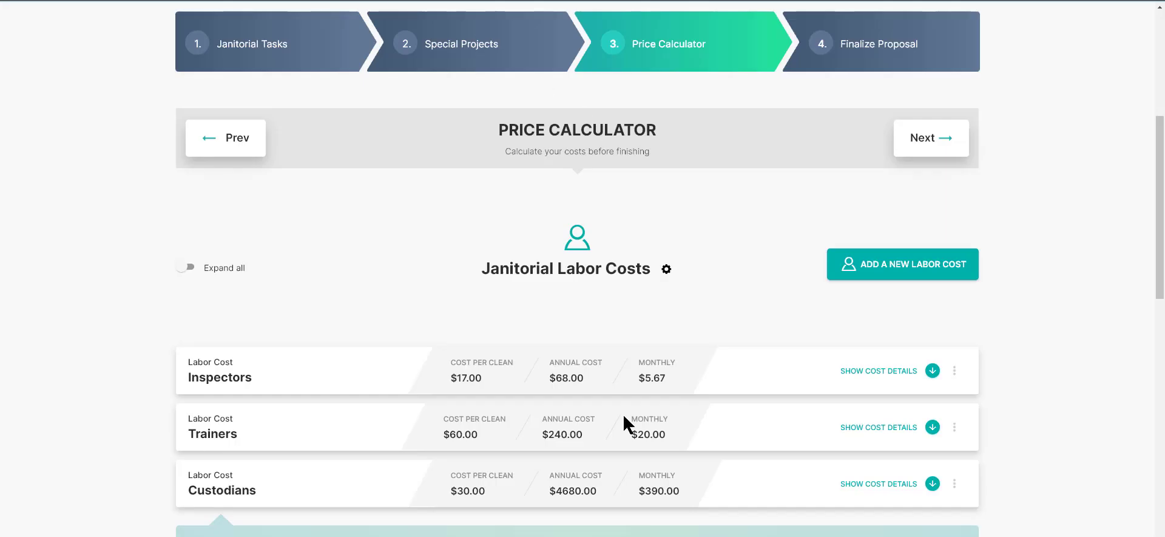
{"action": "scroll", "coordinate": [623, 413], "scroll_direction": "down", "scroll_amount": 1}
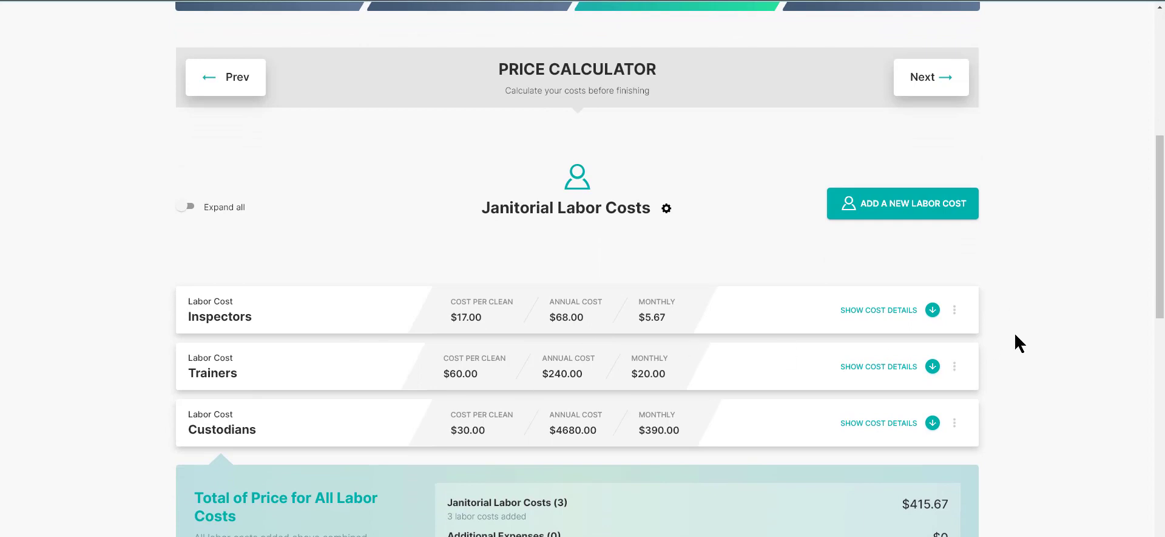
Step: Change the Inspectors labor cost period to Month and collapse its details
{"action": "left_click", "coordinate": [932, 309]}
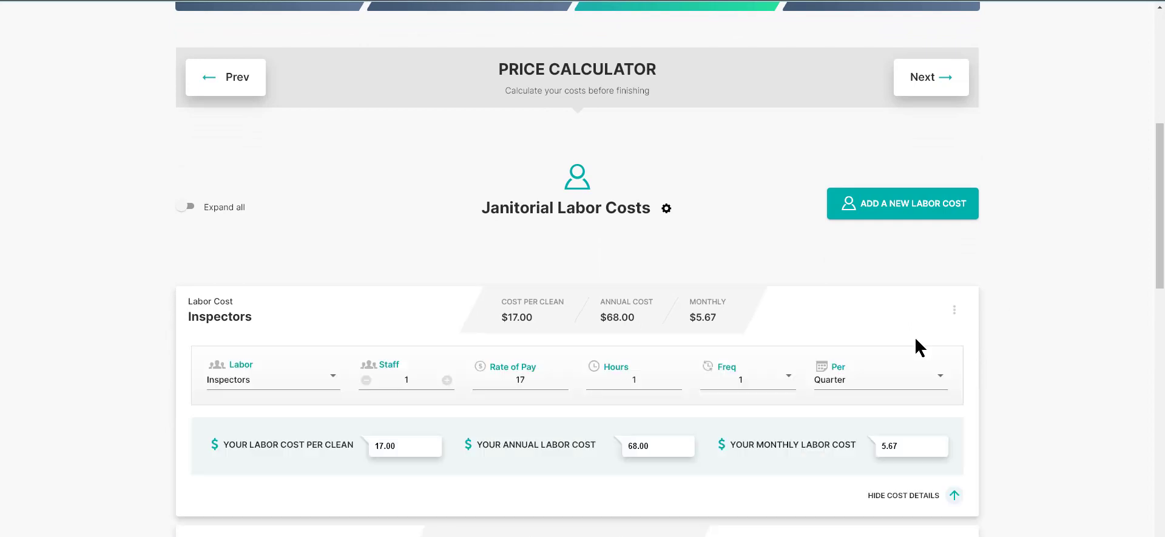
{"action": "scroll", "coordinate": [783, 471], "scroll_direction": "down", "scroll_amount": 2}
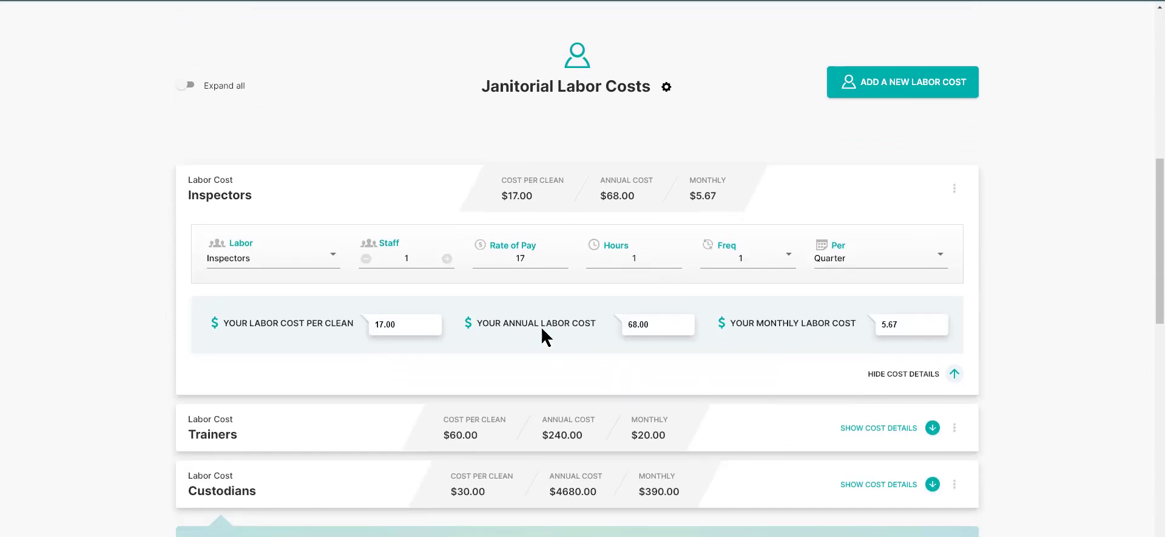
{"action": "left_click", "coordinate": [860, 261]}
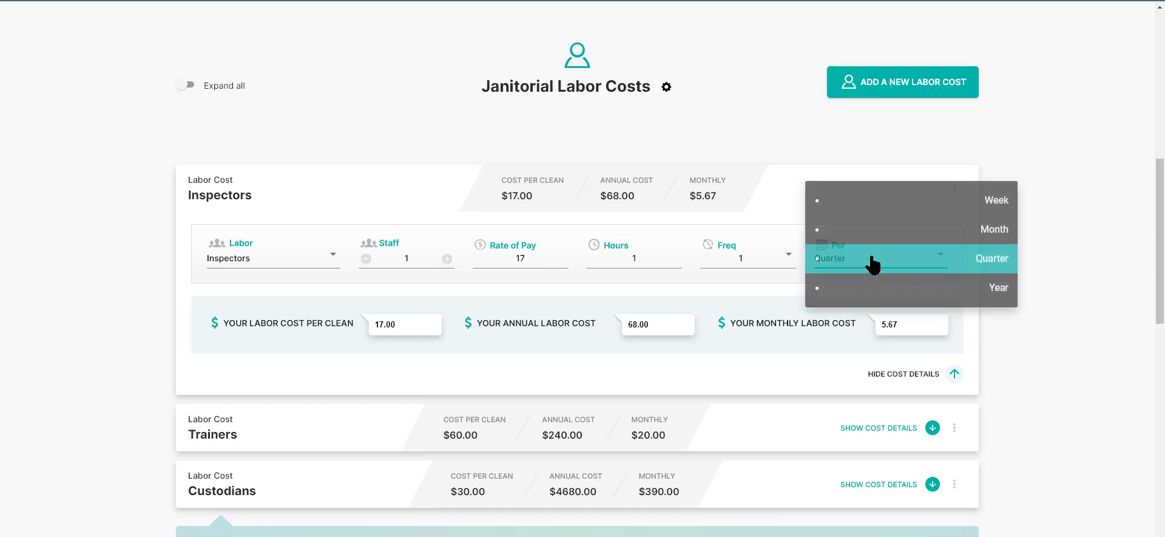
{"action": "left_click", "coordinate": [950, 229]}
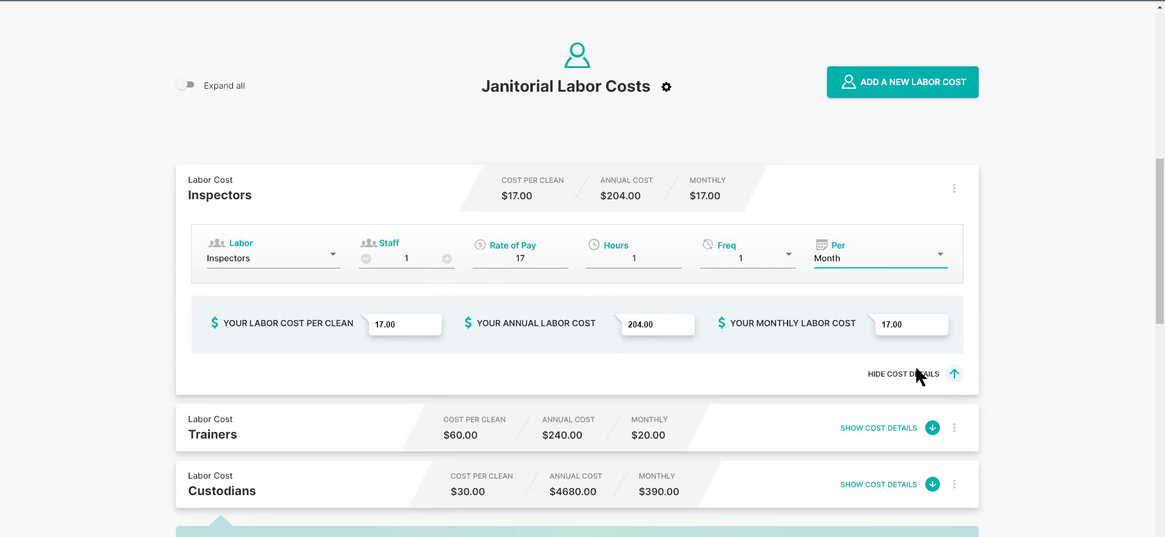
{"action": "left_click", "coordinate": [956, 375]}
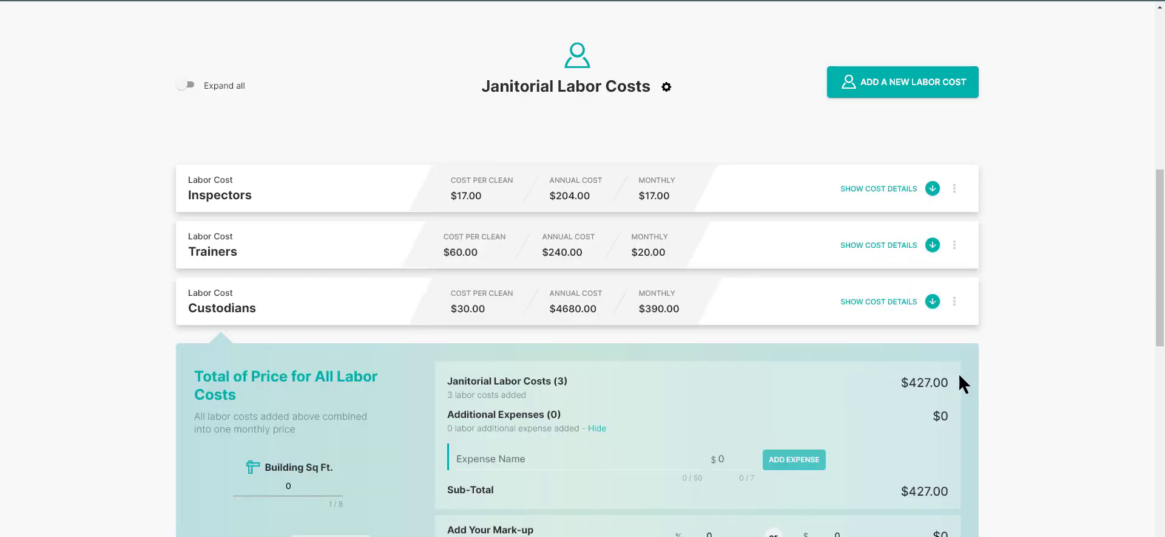
Step: Review the staff, pay rate, hours and frequency details of the Trainers and Custodians labor costs
{"action": "left_click", "coordinate": [933, 245]}
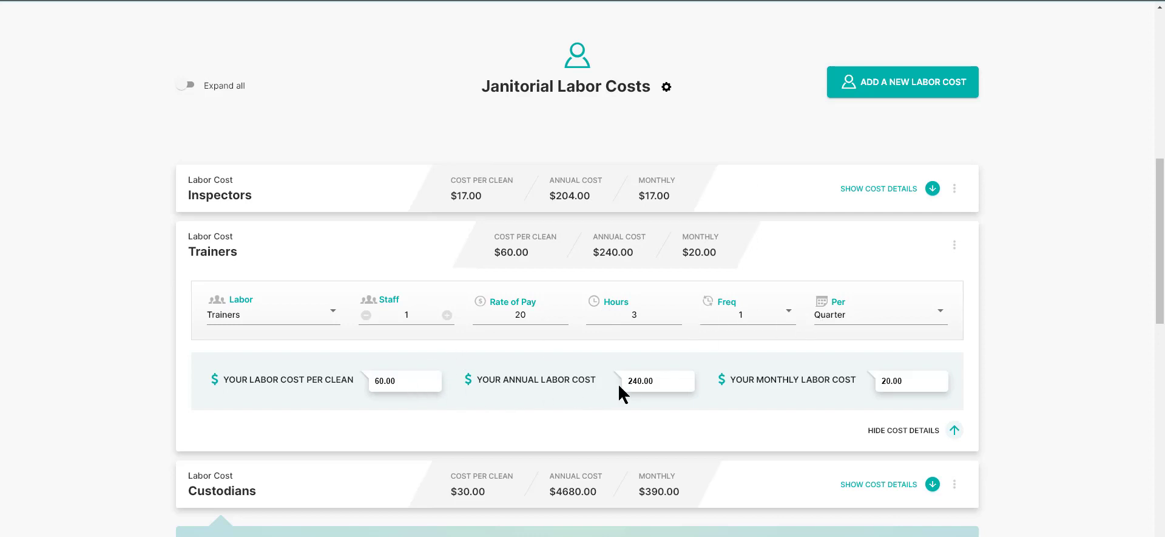
{"action": "scroll", "coordinate": [806, 371], "scroll_direction": "down", "scroll_amount": 1}
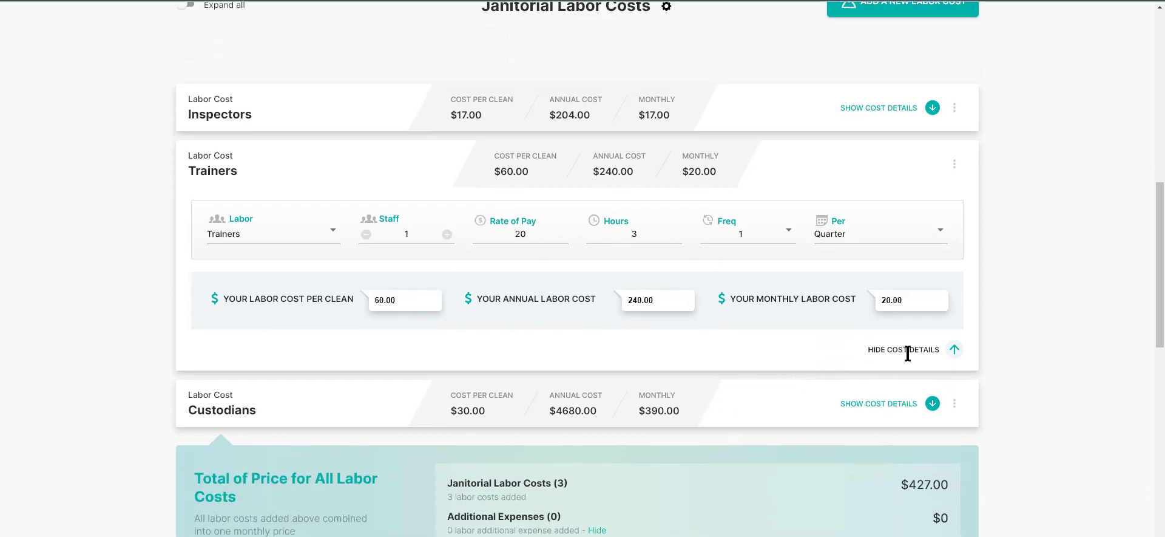
{"action": "left_click", "coordinate": [954, 351]}
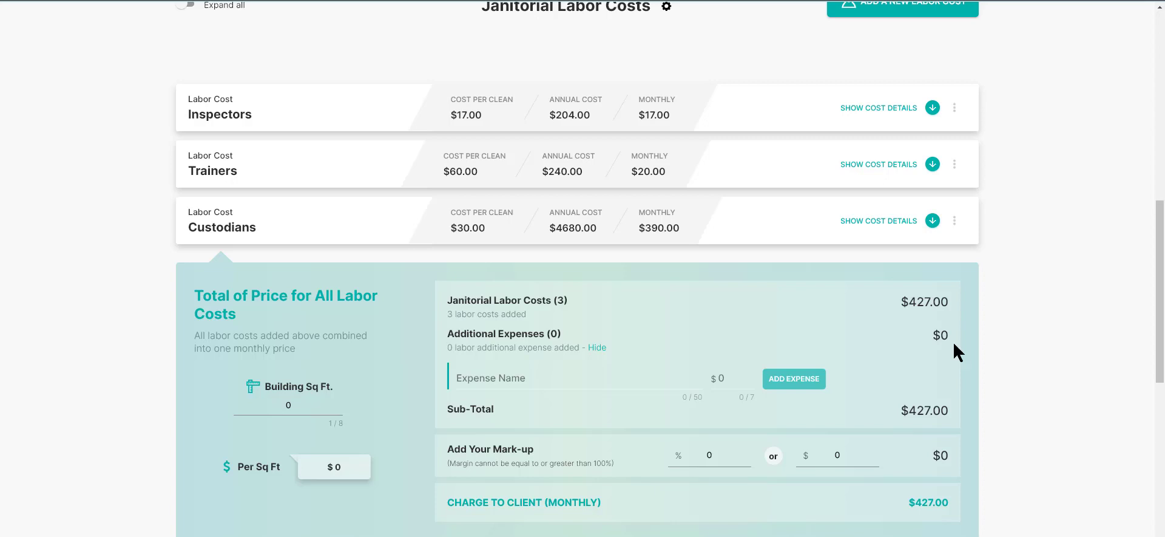
{"action": "left_click", "coordinate": [933, 221]}
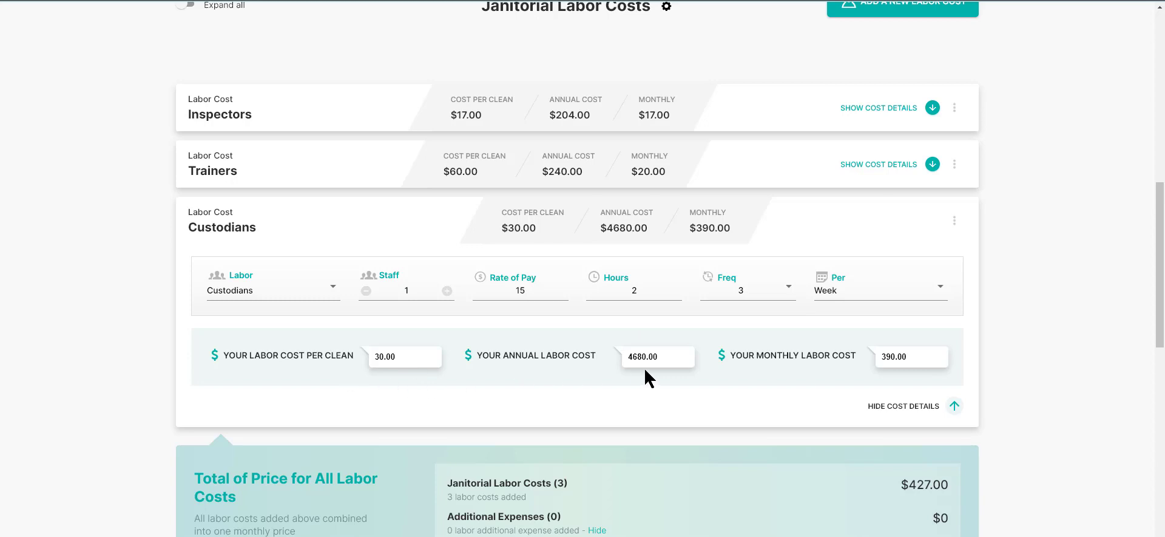
{"action": "left_click", "coordinate": [955, 406]}
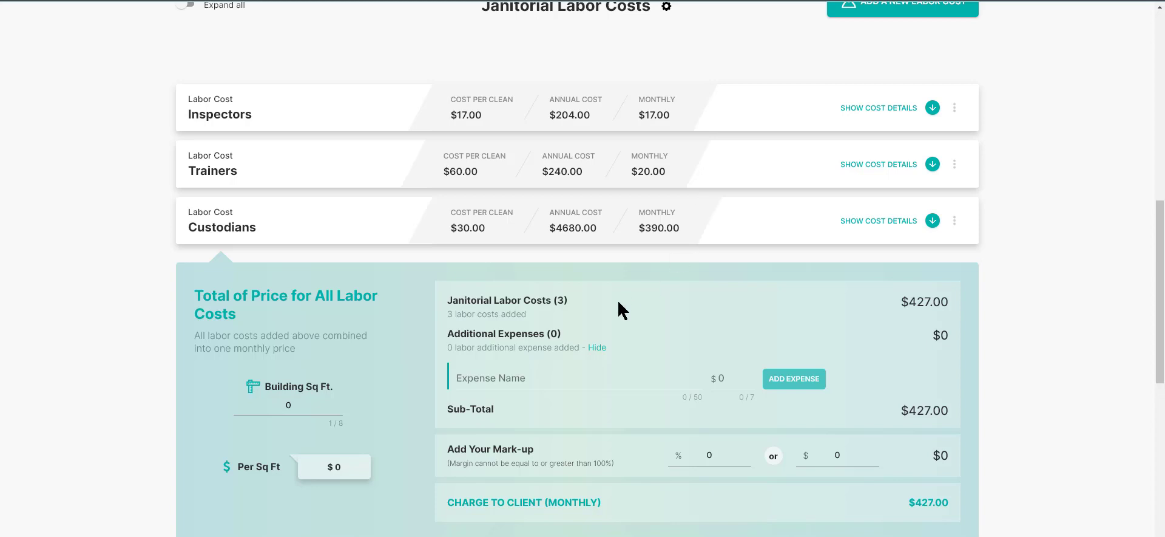
Step: Add the expenses Clean Supplies at $50 and Tech Fee at $15, and set the mark-up to 30%
{"action": "left_click", "coordinate": [524, 378]}
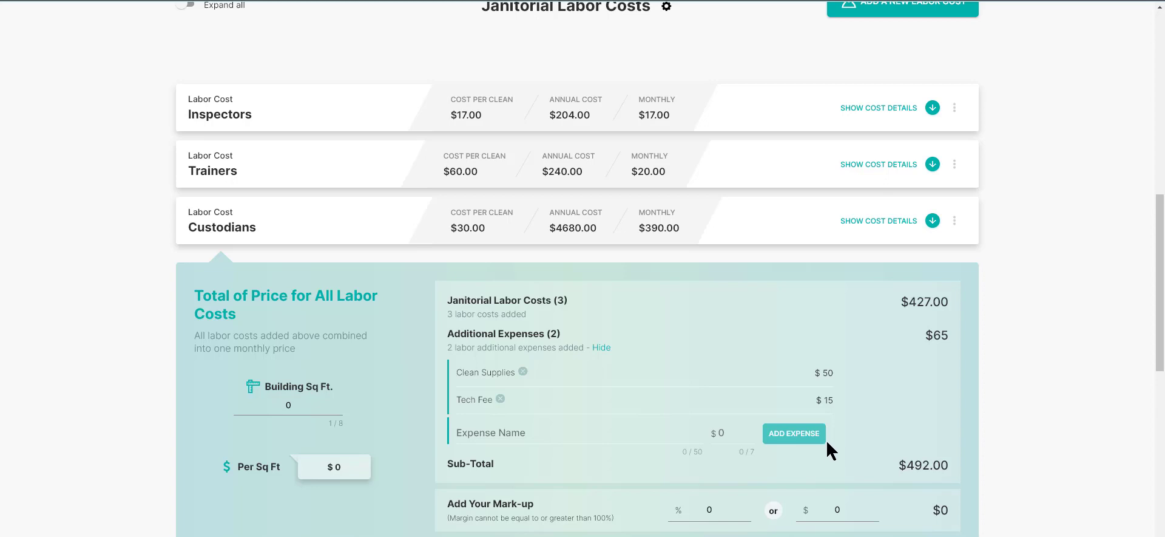
{"action": "scroll", "coordinate": [826, 439], "scroll_direction": "down", "scroll_amount": 1}
{"action": "double_click", "coordinate": [704, 425]}
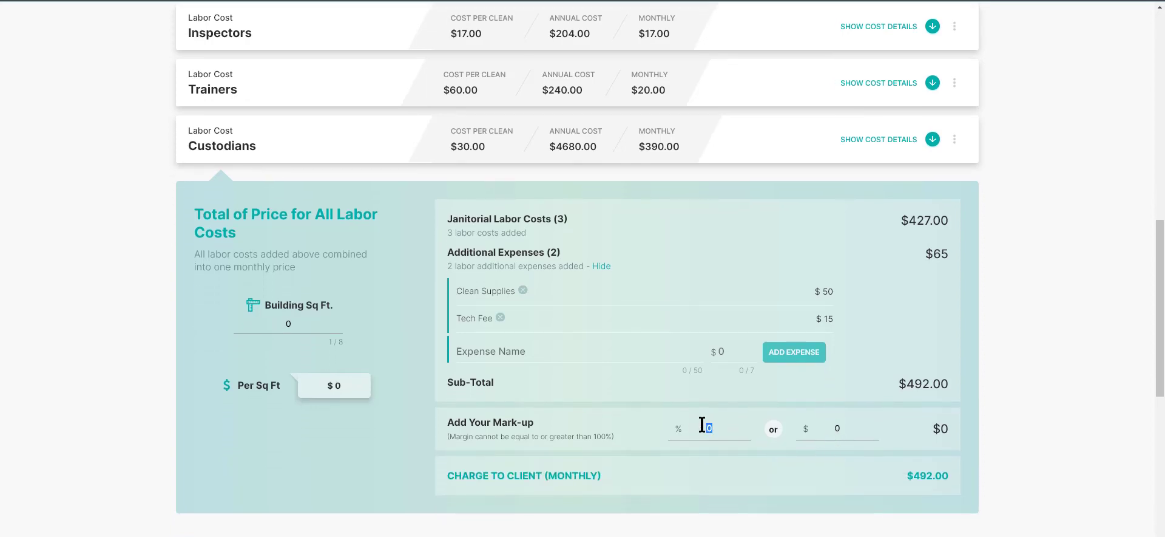
{"action": "type", "text": "30"}
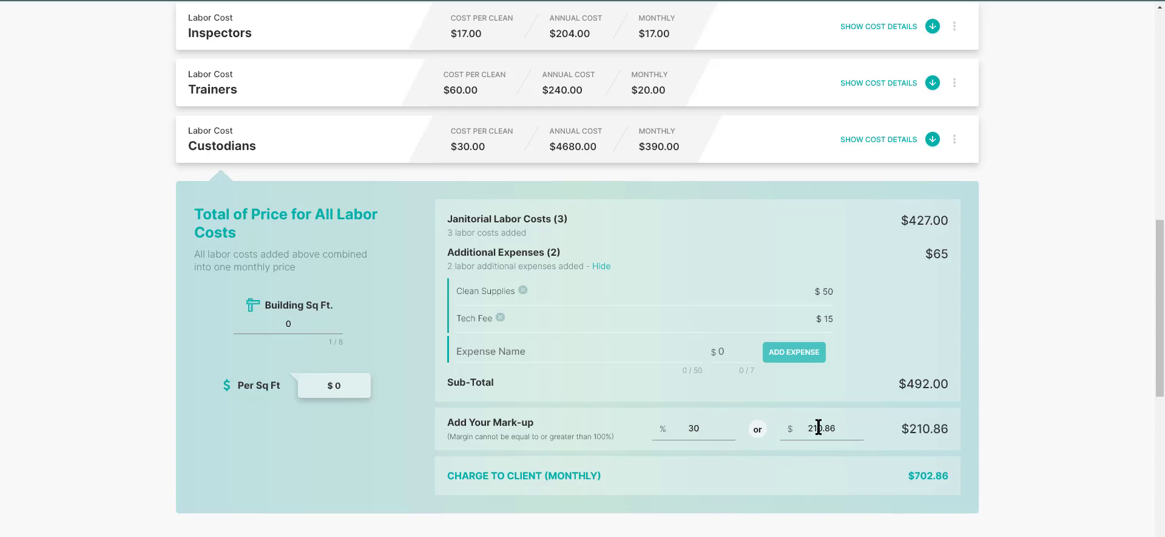
Step: Replace the percentage-based mark-up with a fixed mark-up amount of $500
{"action": "left_click_drag", "start_coordinate": [841, 427], "coordinate": [807, 427]}
{"action": "left_click", "coordinate": [850, 428]}
{"action": "left_click_drag", "start_coordinate": [849, 428], "coordinate": [805, 427]}
{"action": "type", "text": "500"}
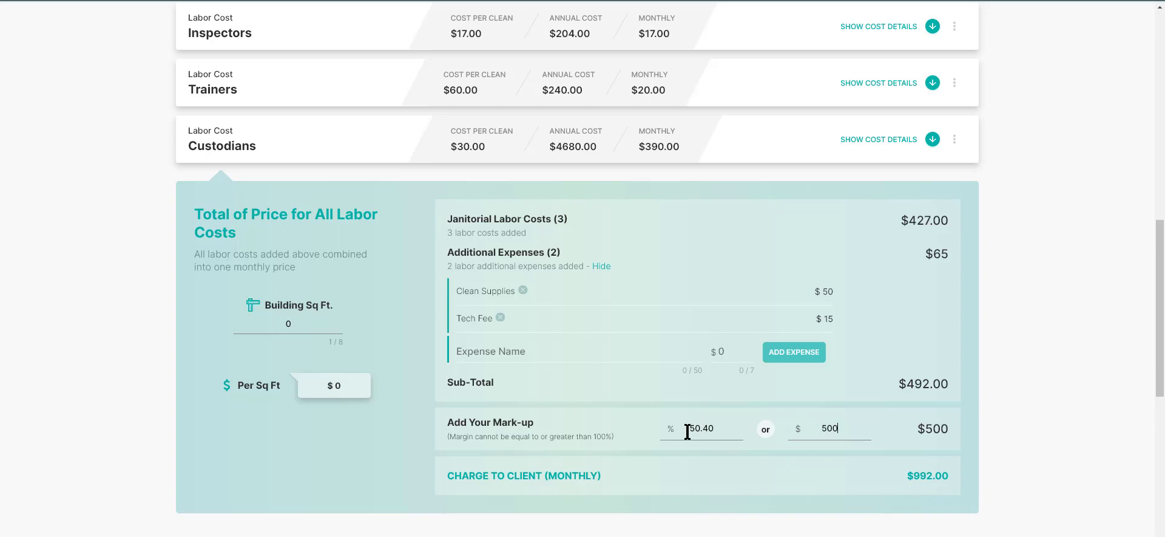
Step: Set the building's square footage to 15000
{"action": "left_click", "coordinate": [304, 323]}
{"action": "left_click_drag", "start_coordinate": [304, 323], "coordinate": [284, 321]}
{"action": "type", "text": "15000"}
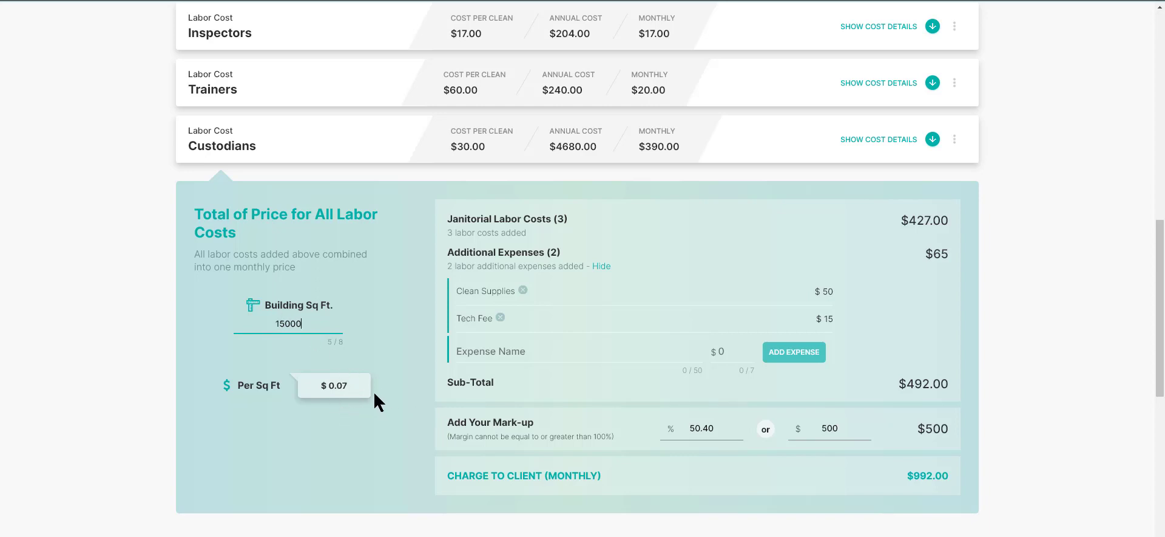
Step: Set the building's square footage to 2000 and look over the labor cost total and per-square-foot price
{"action": "left_click", "coordinate": [284, 323]}
{"action": "key", "text": "BackSpace"}
{"action": "type", "text": "0"}
{"action": "key", "text": "BackSpace"}
{"action": "key", "text": "BackSpace"}
{"action": "type", "text": "8"}
{"action": "key", "text": "BackSpace"}
{"action": "type", "text": "7"}
{"action": "key", "text": "BackSpace"}
{"action": "type", "text": "2"}
{"action": "scroll", "coordinate": [780, 431], "scroll_direction": "up", "scroll_amount": 1}
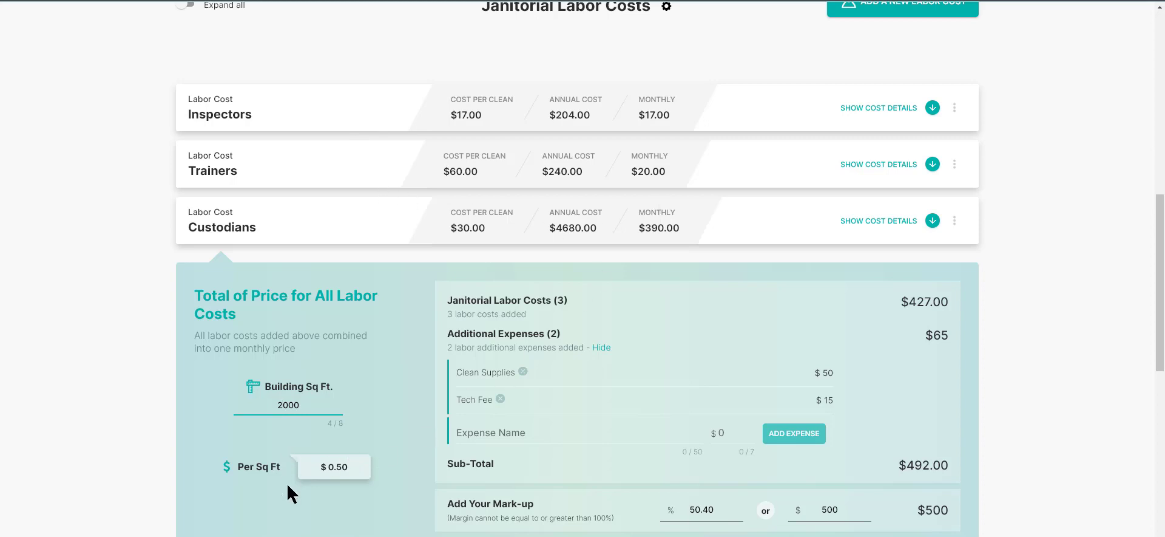
{"action": "scroll", "coordinate": [387, 452], "scroll_direction": "down", "scroll_amount": 1}
{"action": "scroll", "coordinate": [512, 390], "scroll_direction": "up", "scroll_amount": 2}
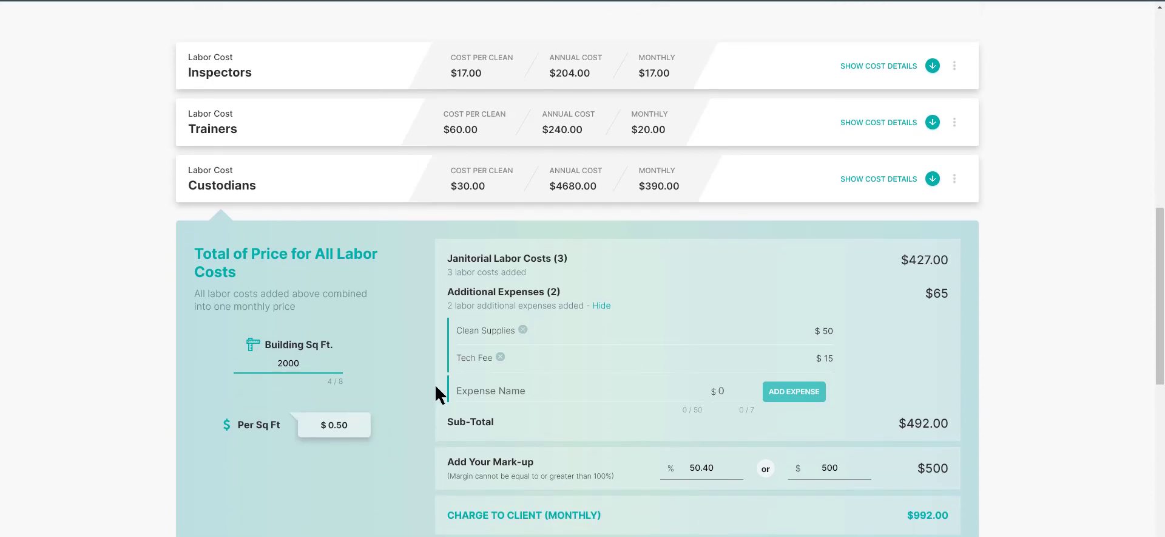
Step: Go to the Finalize Proposal stage
{"action": "scroll", "coordinate": [550, 290], "scroll_direction": "up", "scroll_amount": 1}
{"action": "scroll", "coordinate": [635, 233], "scroll_direction": "up", "scroll_amount": 1}
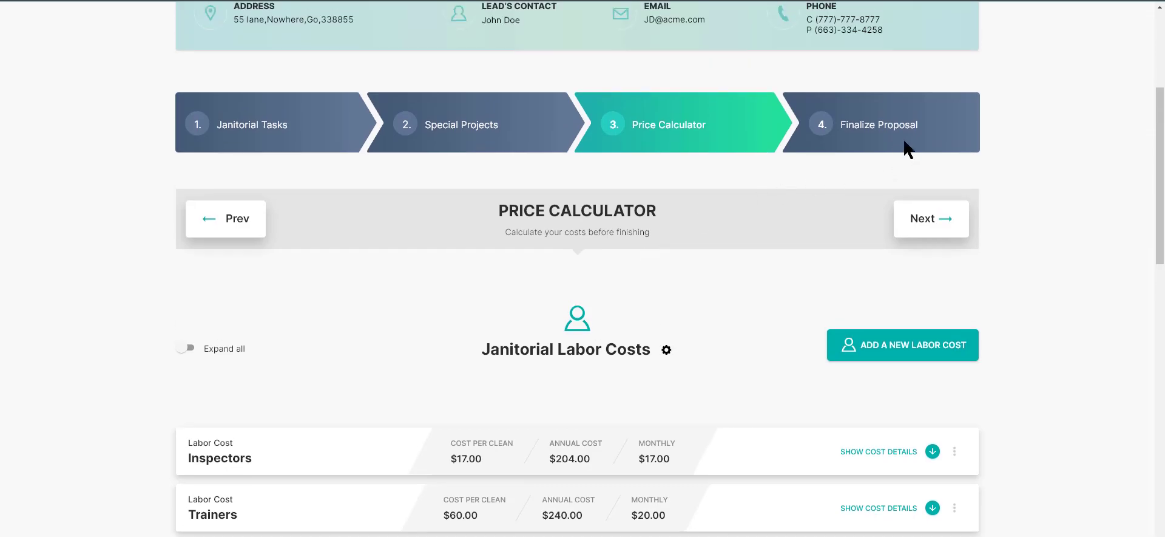
{"action": "left_click", "coordinate": [905, 139]}
{"action": "left_click", "coordinate": [592, 333]}
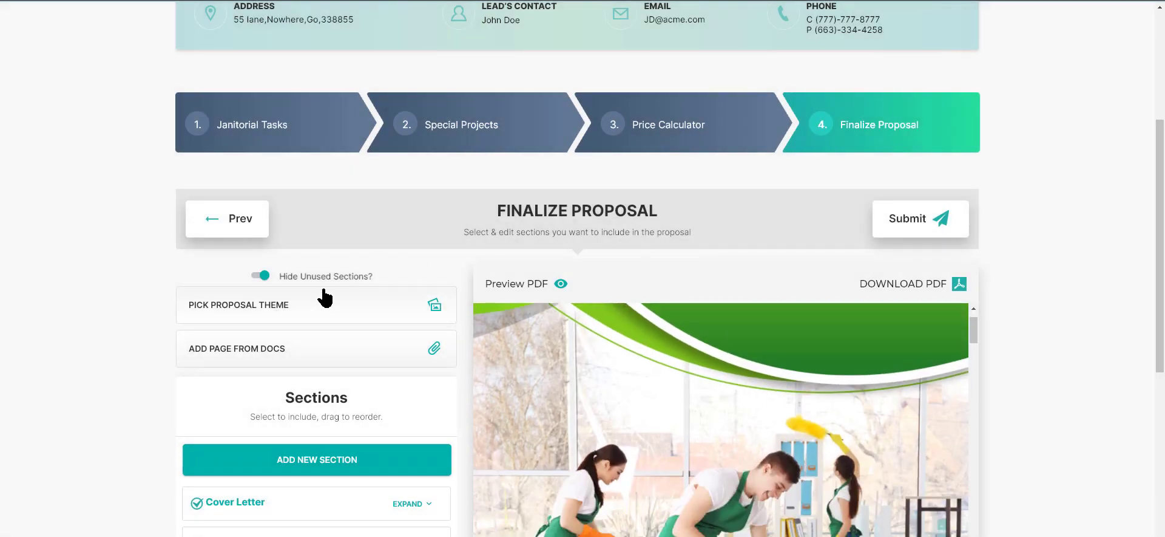
Step: Choose the green-and-white proposal theme with the lounge sofa photo and save it
{"action": "left_click", "coordinate": [352, 317]}
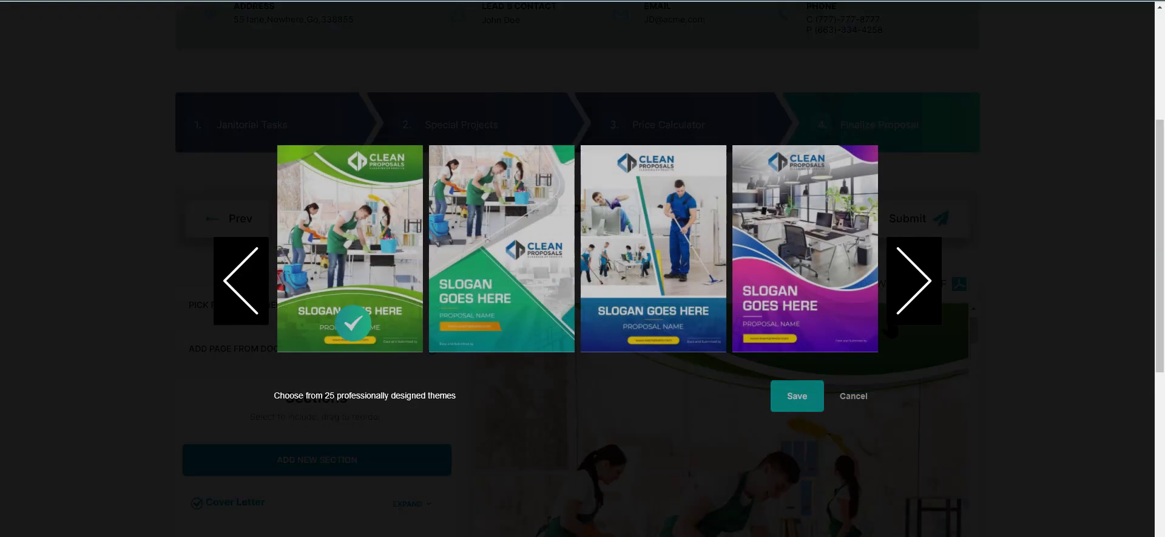
{"action": "left_click", "coordinate": [920, 292]}
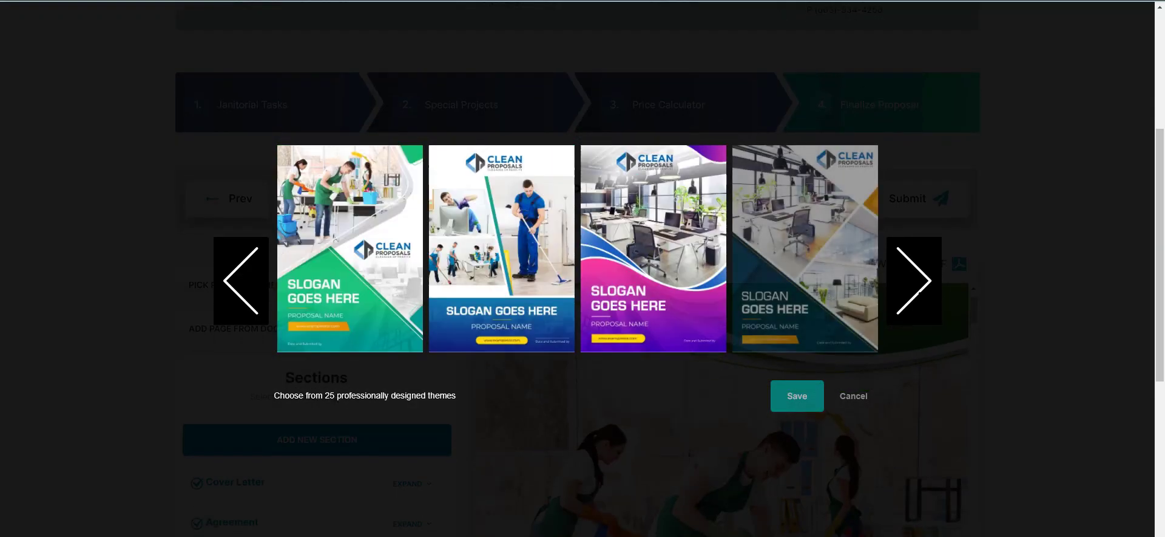
{"action": "left_click", "coordinate": [920, 292]}
{"action": "left_click", "coordinate": [920, 292]}
{"action": "left_click", "coordinate": [919, 292]}
{"action": "left_click", "coordinate": [920, 292]}
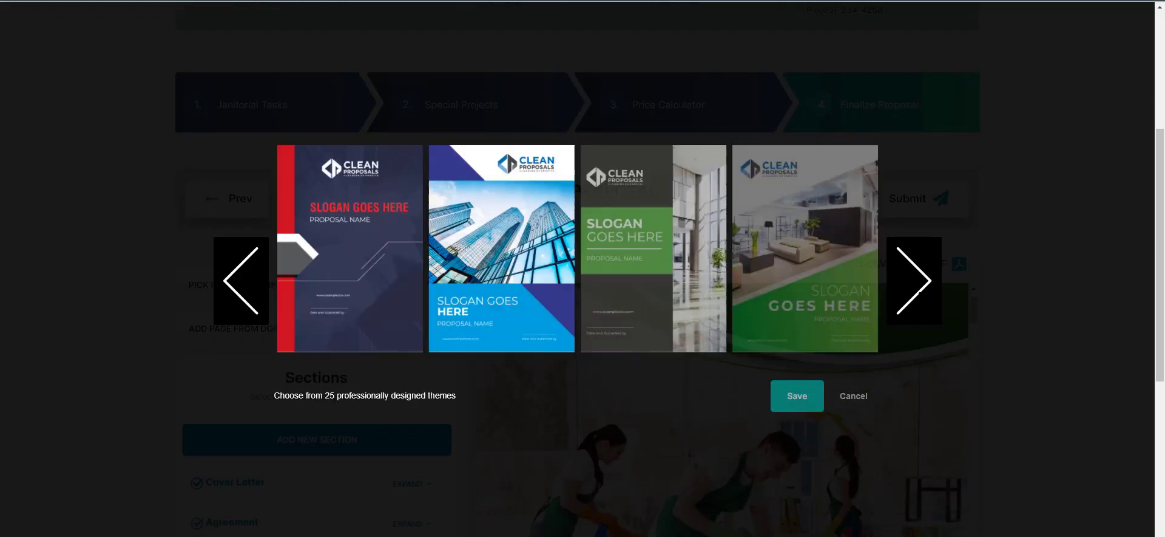
{"action": "left_click", "coordinate": [920, 292]}
{"action": "left_click", "coordinate": [920, 292]}
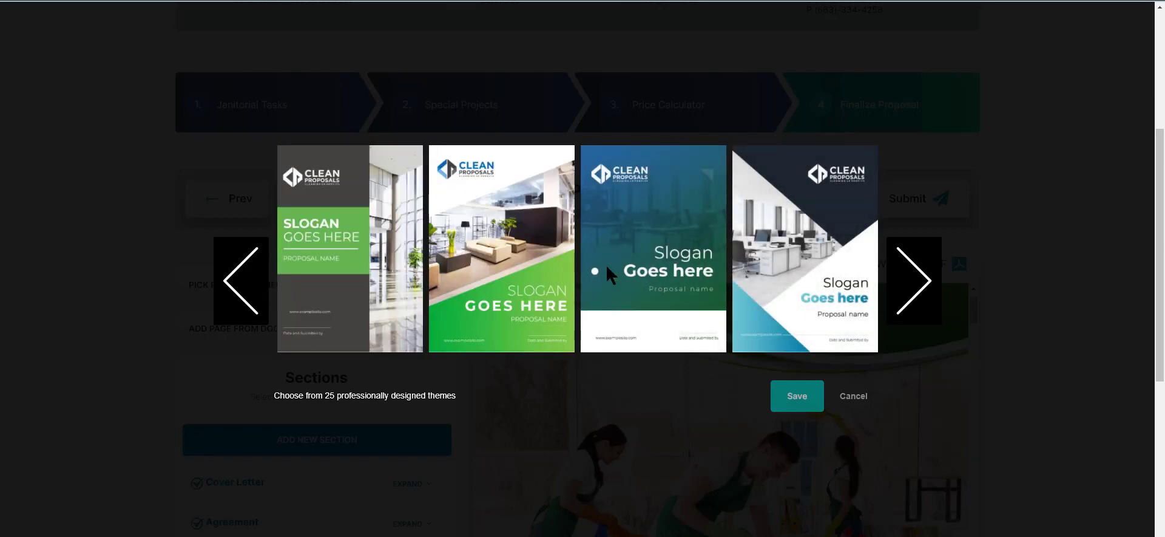
{"action": "left_click", "coordinate": [487, 240]}
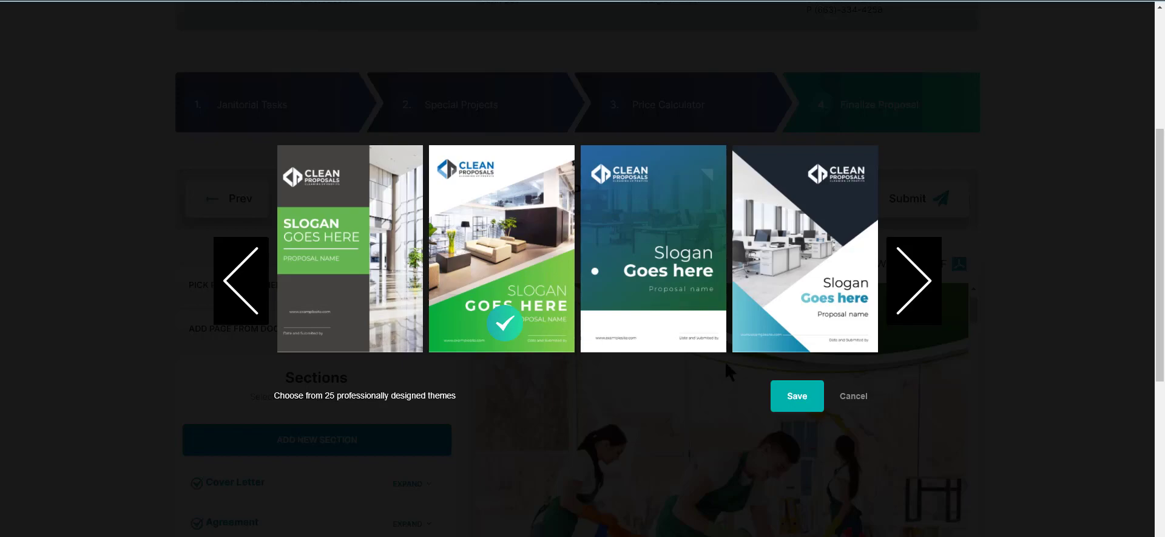
{"action": "left_click", "coordinate": [791, 394]}
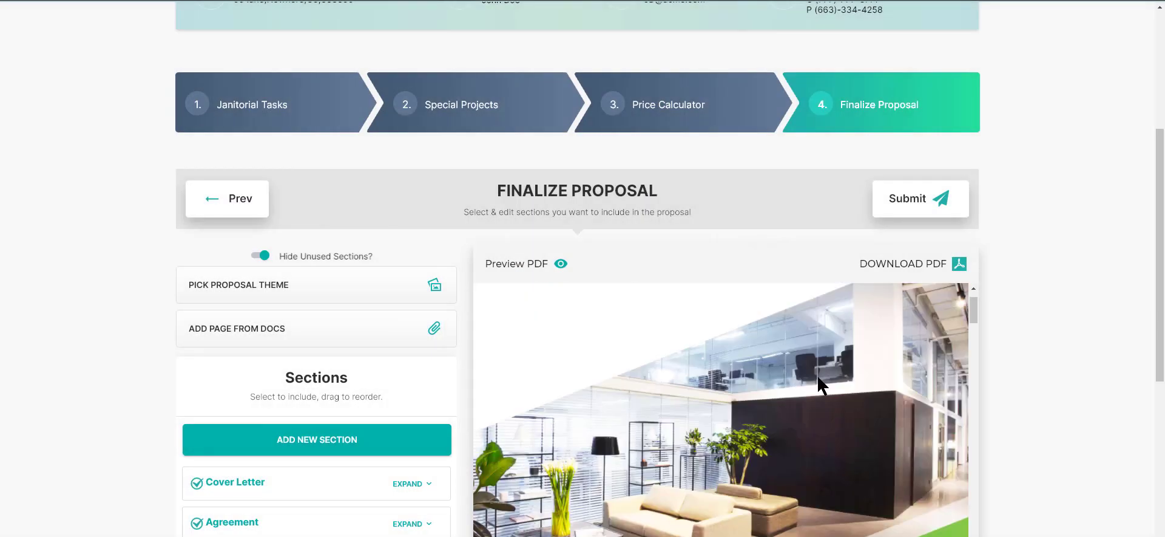
Step: Review the proposal preview's cover page, cover letter, Exhibit A scope of services and Exhibit B project work
{"action": "scroll", "coordinate": [817, 374], "scroll_direction": "up", "scroll_amount": 2}
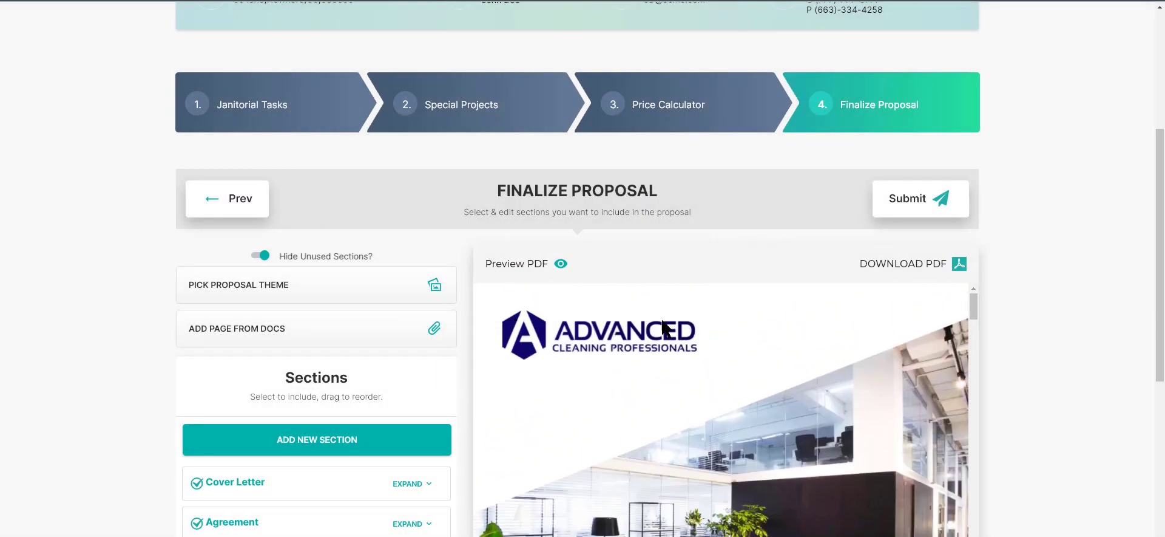
{"action": "scroll", "coordinate": [840, 355], "scroll_direction": "down", "scroll_amount": 4}
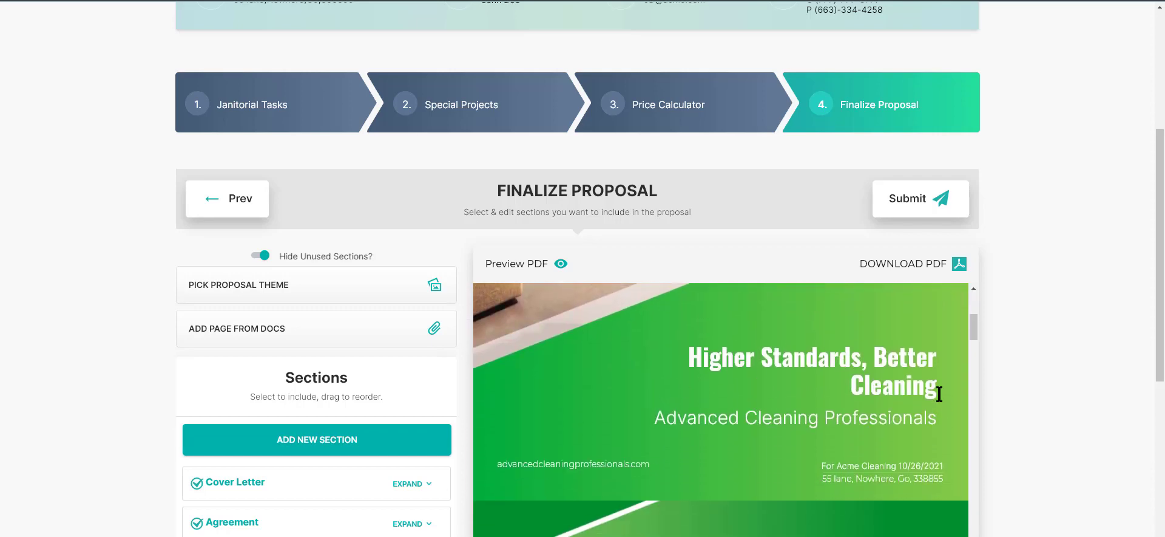
{"action": "scroll", "coordinate": [940, 401], "scroll_direction": "down", "scroll_amount": 3}
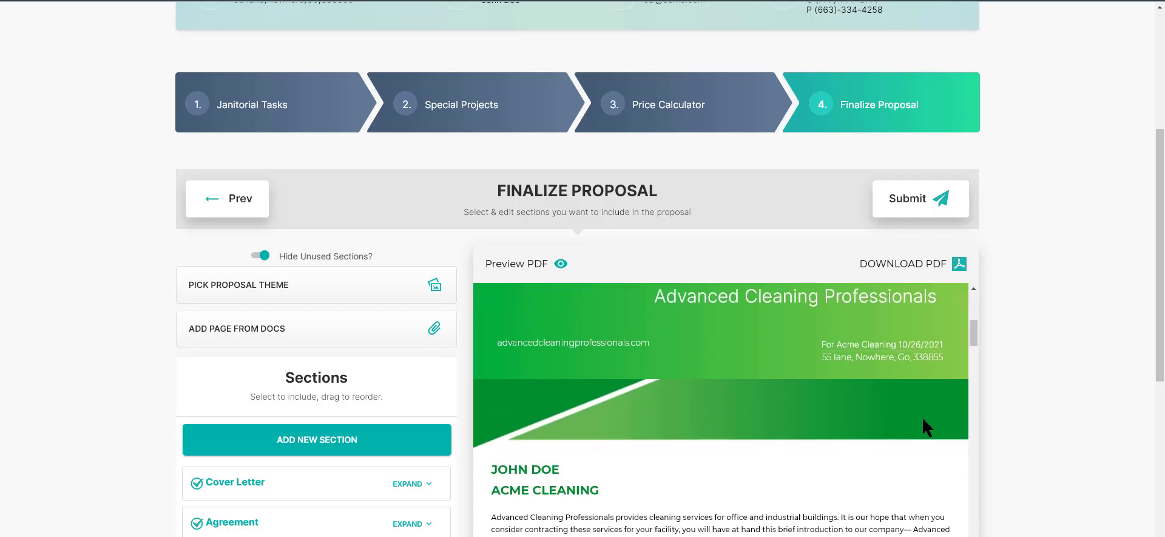
{"action": "scroll", "coordinate": [1046, 346], "scroll_direction": "down", "scroll_amount": 5}
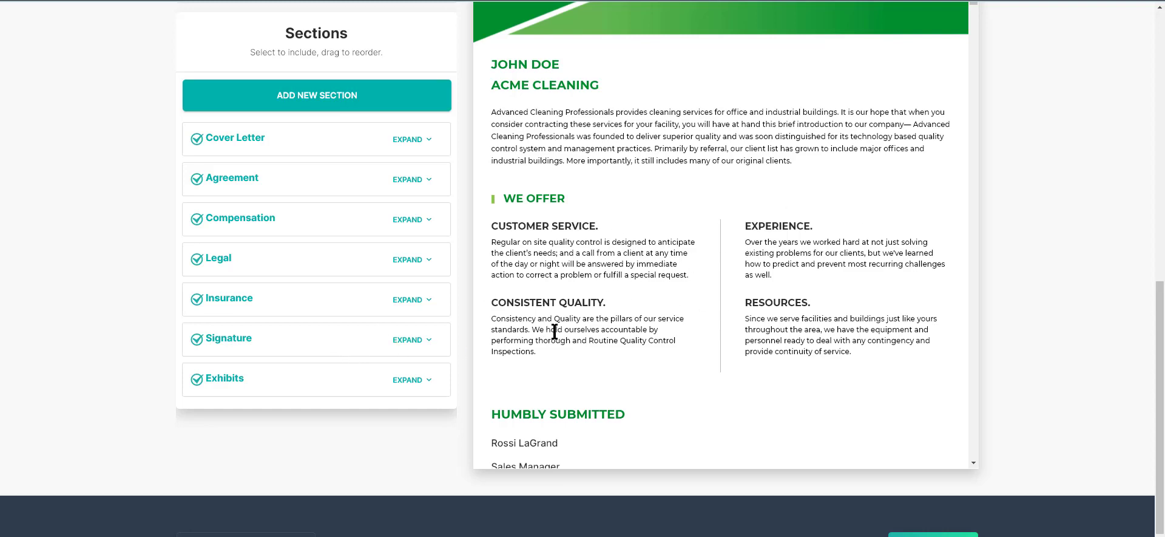
{"action": "left_click", "coordinate": [335, 382]}
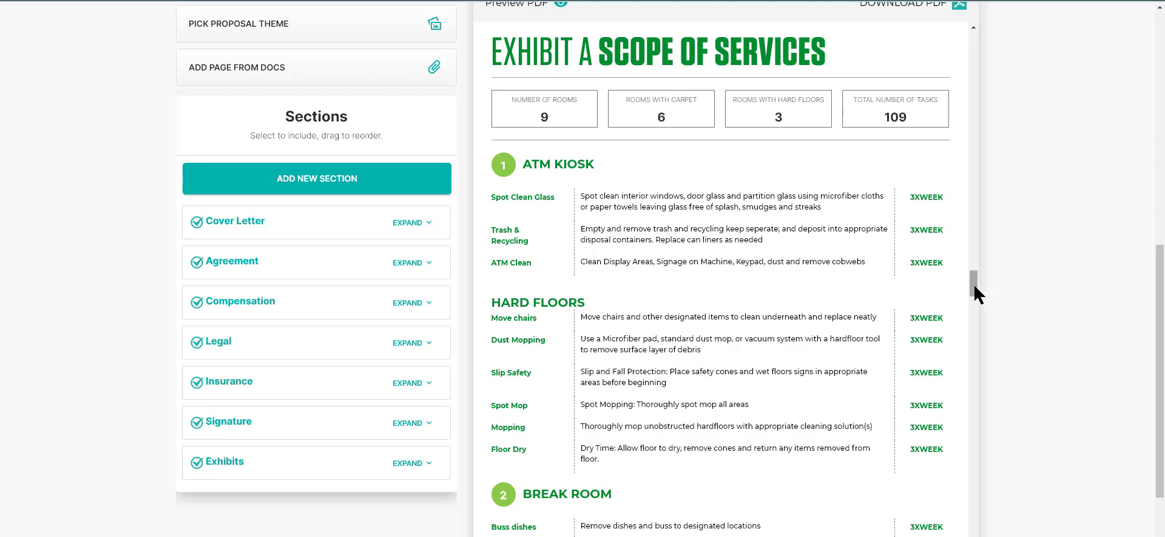
{"action": "left_click_drag", "start_coordinate": [975, 286], "coordinate": [1032, 518]}
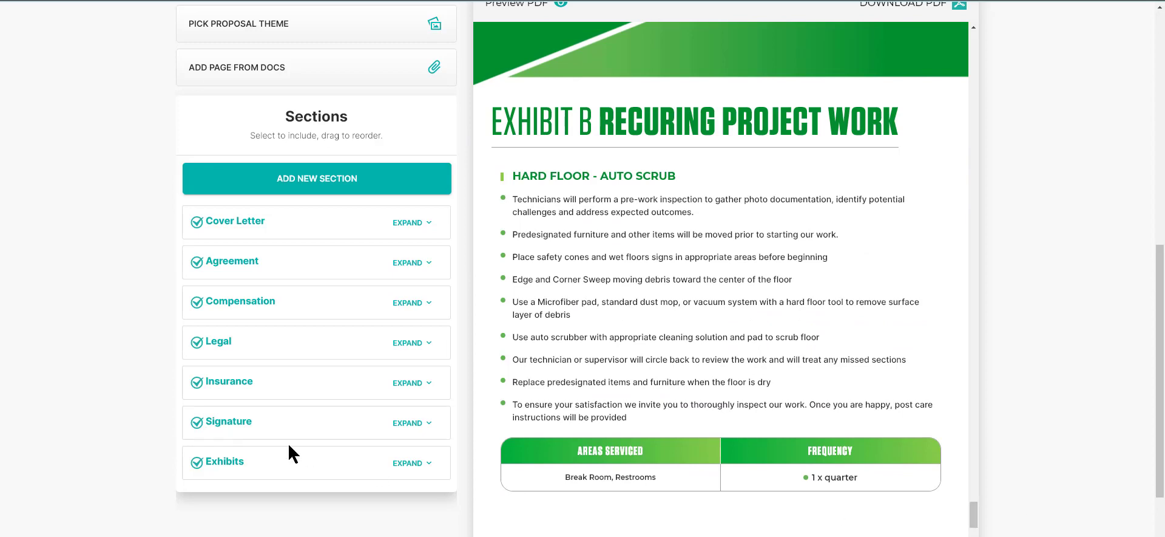
Step: Show the Compensation part of the proposal preview and read on through the equipment, supplies and termination clauses
{"action": "left_click", "coordinate": [295, 297]}
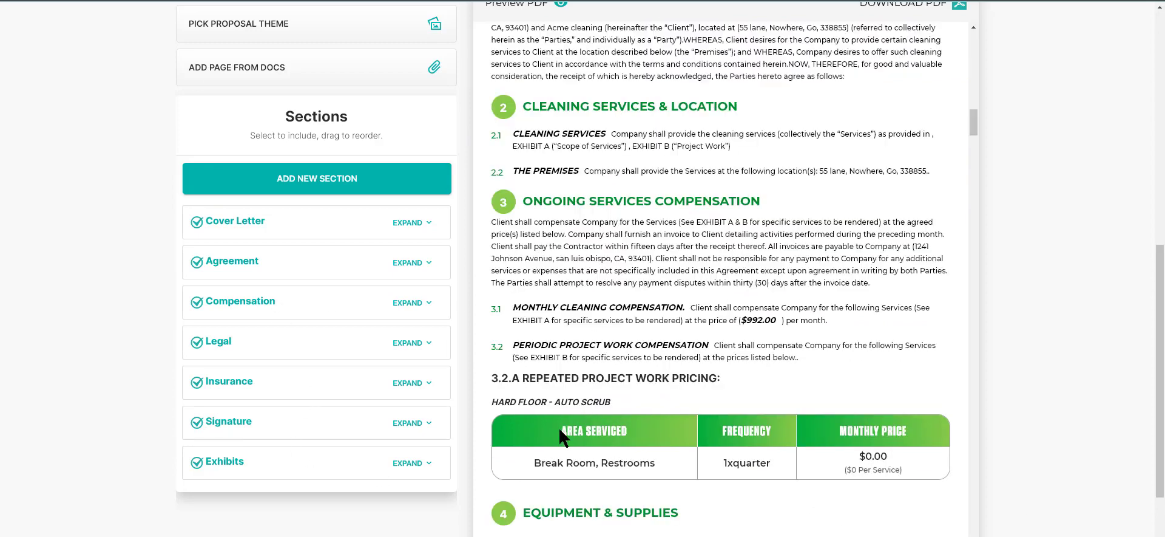
{"action": "scroll", "coordinate": [665, 413], "scroll_direction": "down", "scroll_amount": 2}
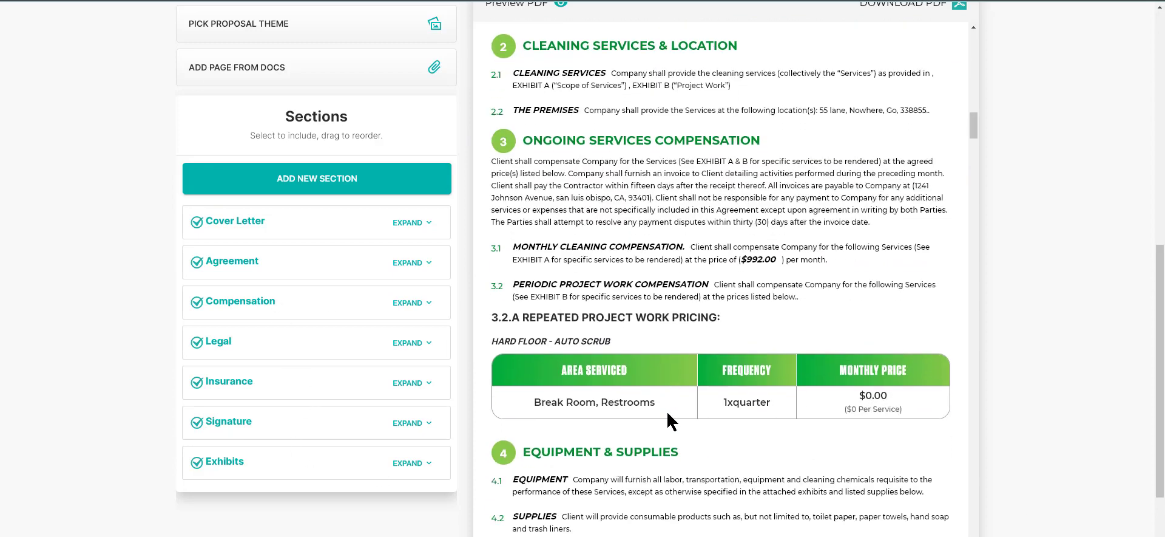
{"action": "scroll", "coordinate": [799, 297], "scroll_direction": "down", "scroll_amount": 1}
{"action": "scroll", "coordinate": [799, 297], "scroll_direction": "down", "scroll_amount": 6}
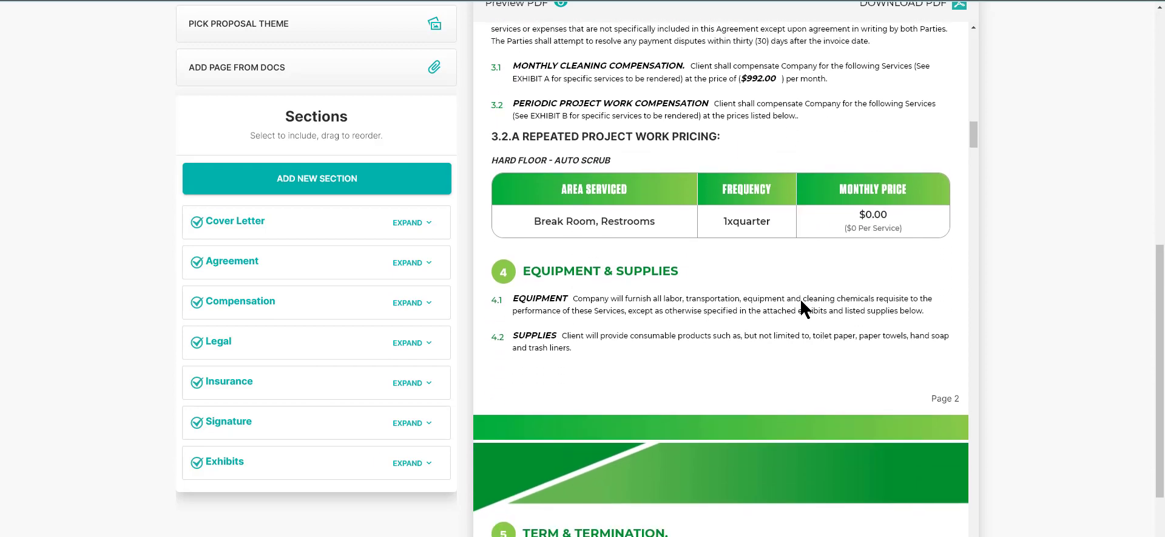
{"action": "scroll", "coordinate": [801, 307], "scroll_direction": "down", "scroll_amount": 1}
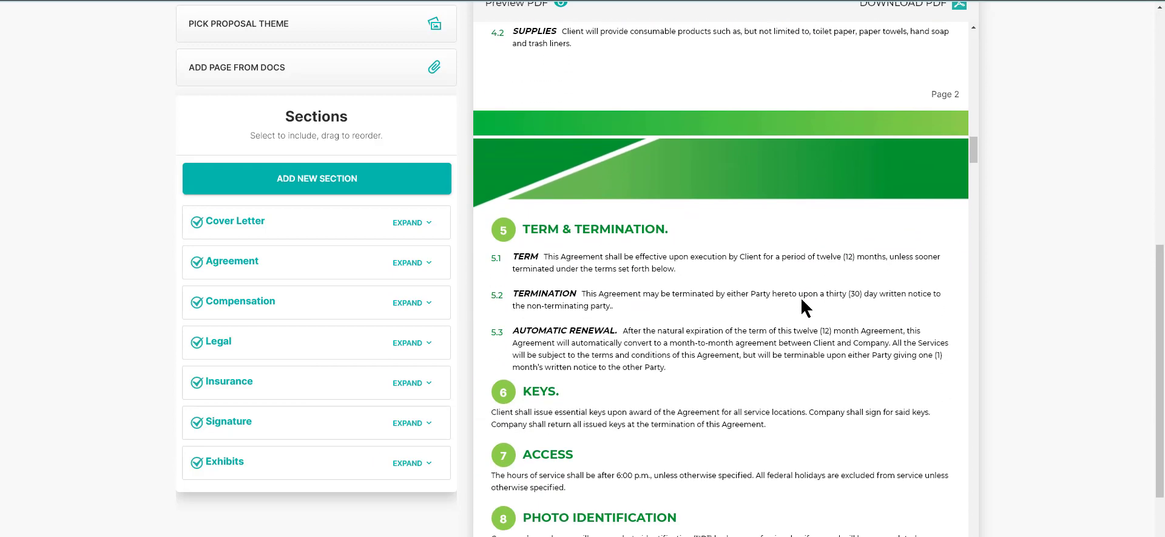
Step: Expand the Compensation section to look over its editable clauses, and collapse it again
{"action": "left_click", "coordinate": [426, 302]}
{"action": "scroll", "coordinate": [397, 341], "scroll_direction": "down", "scroll_amount": 1}
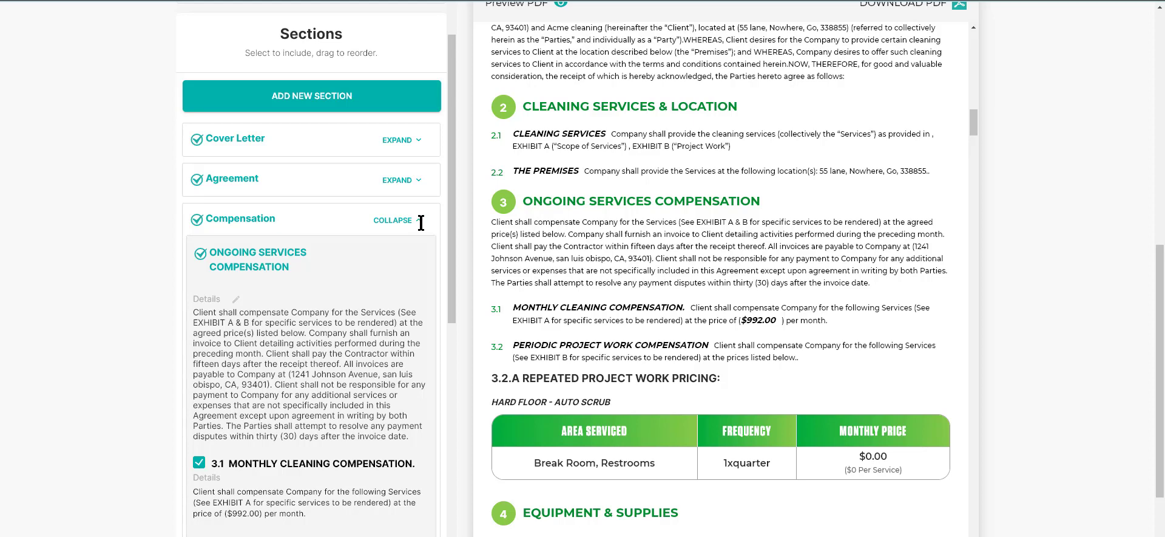
{"action": "left_click", "coordinate": [421, 220]}
{"action": "scroll", "coordinate": [399, 241], "scroll_direction": "down", "scroll_amount": 1}
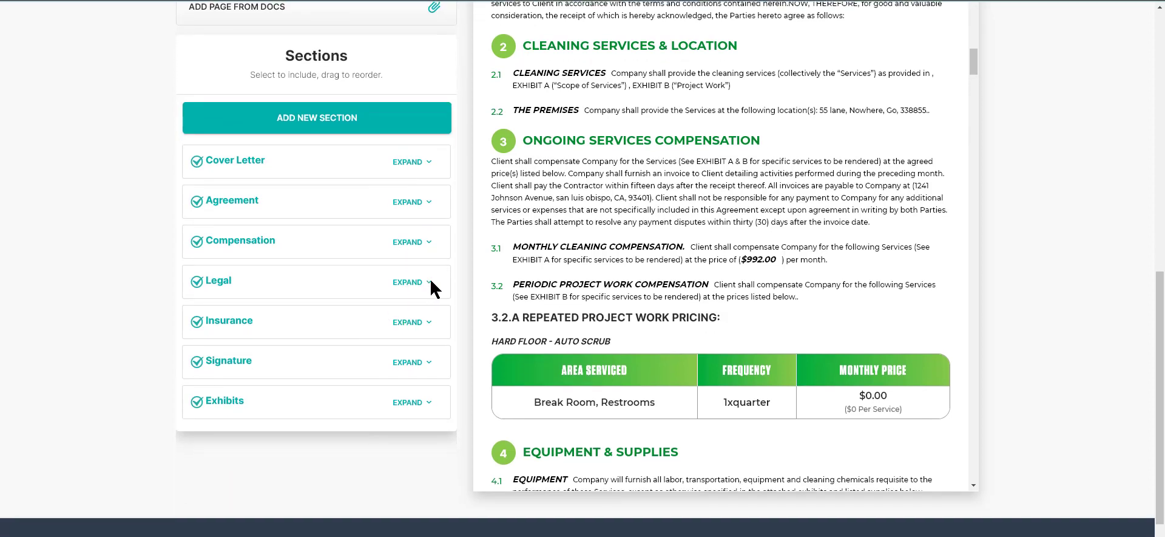
Step: Expand the Legal section and exclude the Photo Identification clause from the proposal
{"action": "left_click", "coordinate": [341, 279]}
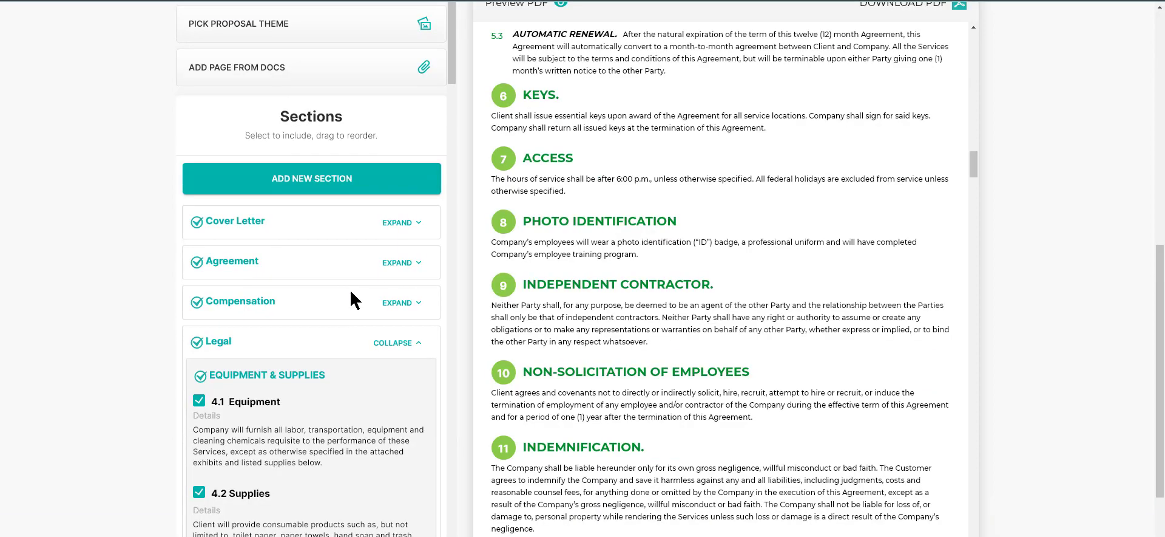
{"action": "scroll", "coordinate": [377, 374], "scroll_direction": "down", "scroll_amount": 1}
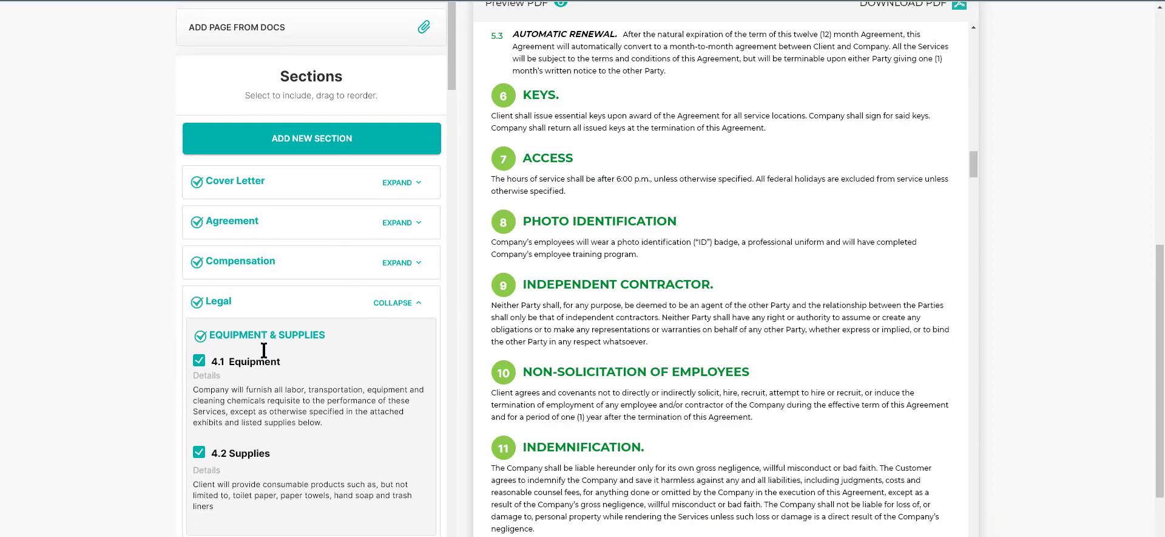
{"action": "scroll", "coordinate": [328, 367], "scroll_direction": "down", "scroll_amount": 6}
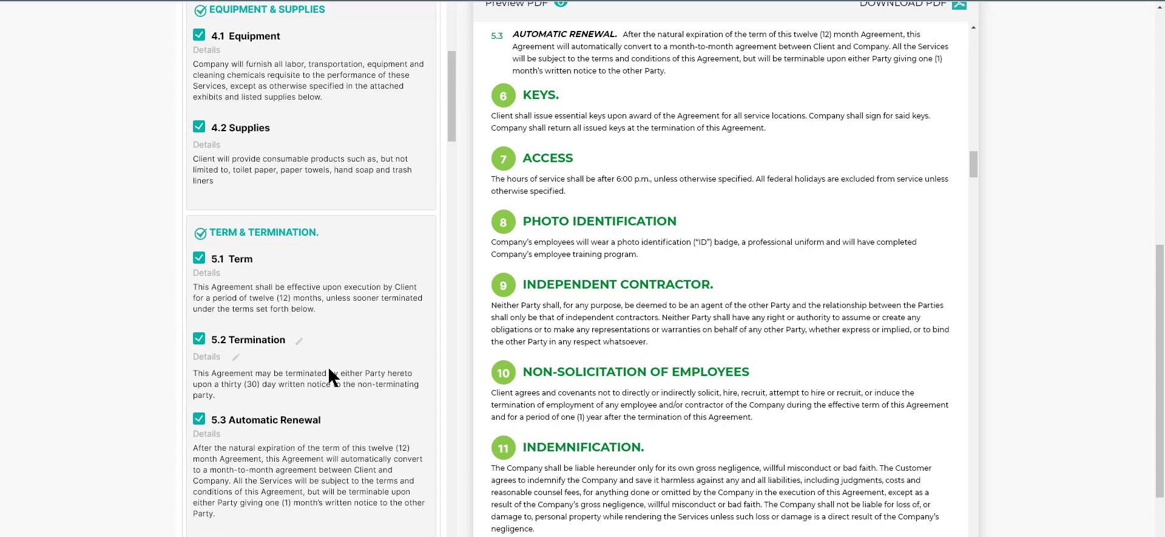
{"action": "scroll", "coordinate": [327, 365], "scroll_direction": "down", "scroll_amount": 7}
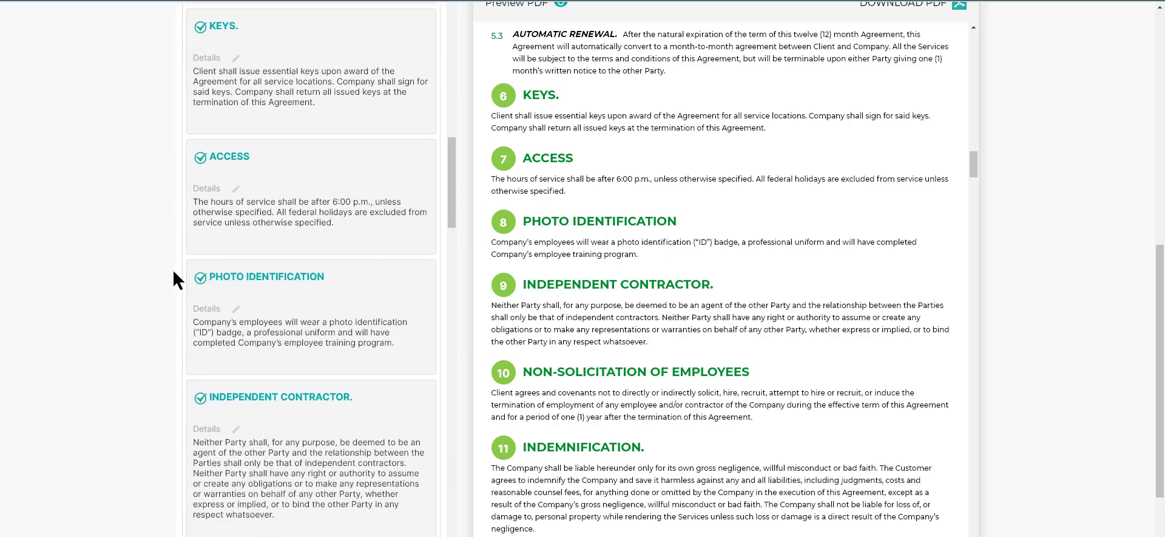
{"action": "left_click", "coordinate": [199, 278]}
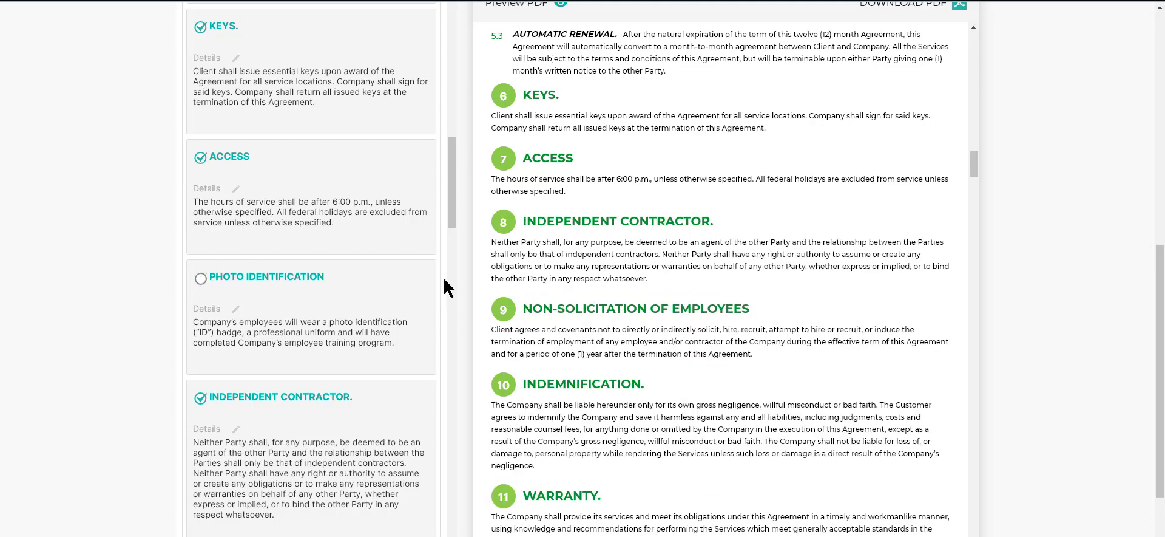
{"action": "left_click_drag", "start_coordinate": [450, 213], "coordinate": [446, 76]}
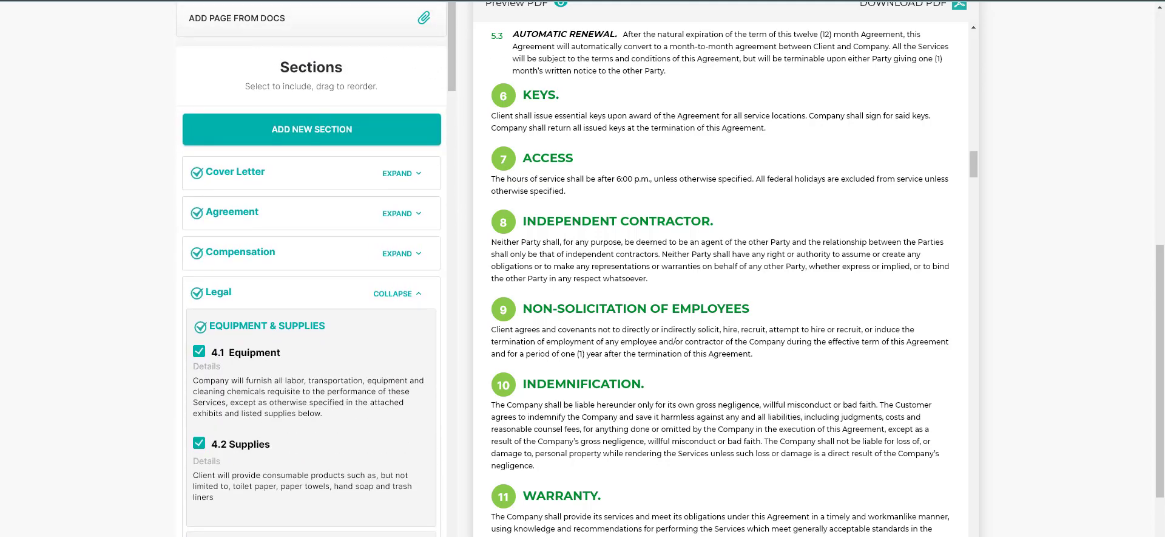